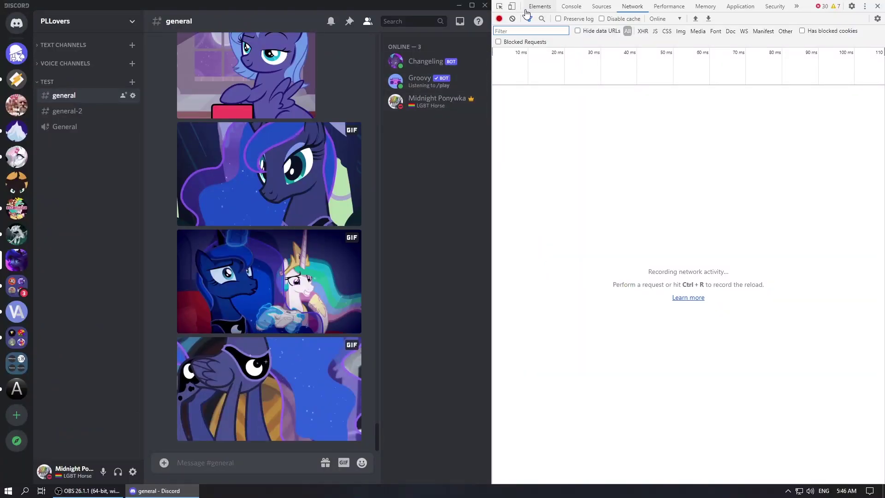
Inspect the profile card and its banner in Discord with the developer tools, and preview the Derpibooru-1535629.mp4 clip from the desktop
{"action": "left_click", "coordinate": [535, 7]}
{"action": "left_click", "coordinate": [434, 99]}
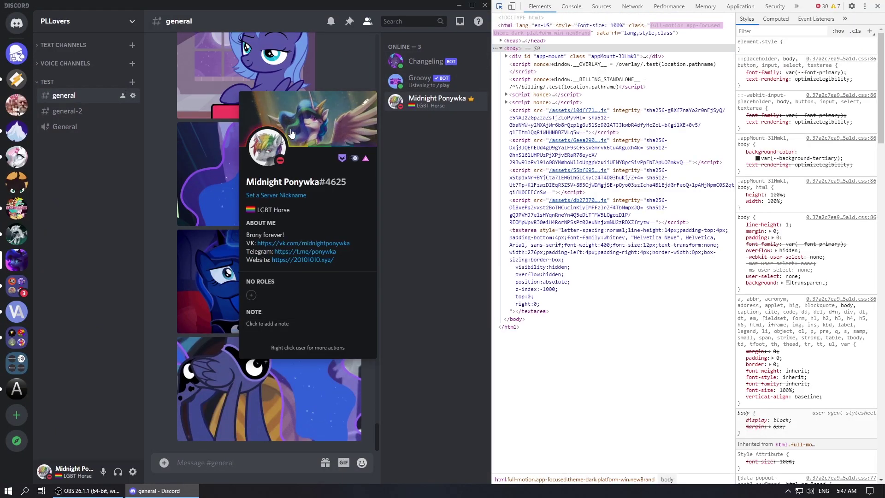
{"action": "left_click", "coordinate": [288, 134]}
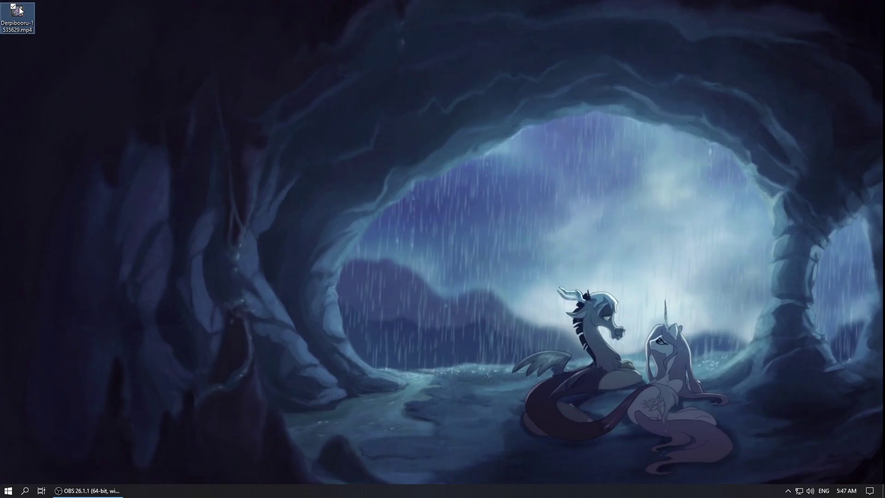
{"action": "double_click", "coordinate": [18, 12]}
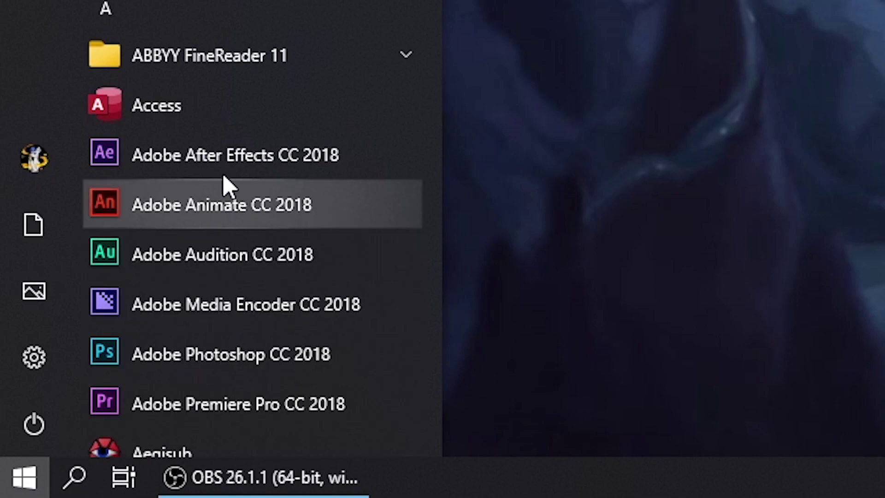
Launch After Effects and create a 600 × 240 px composition at 24 fps with a duration of 0:00:30:00
{"action": "left_click", "coordinate": [236, 157]}
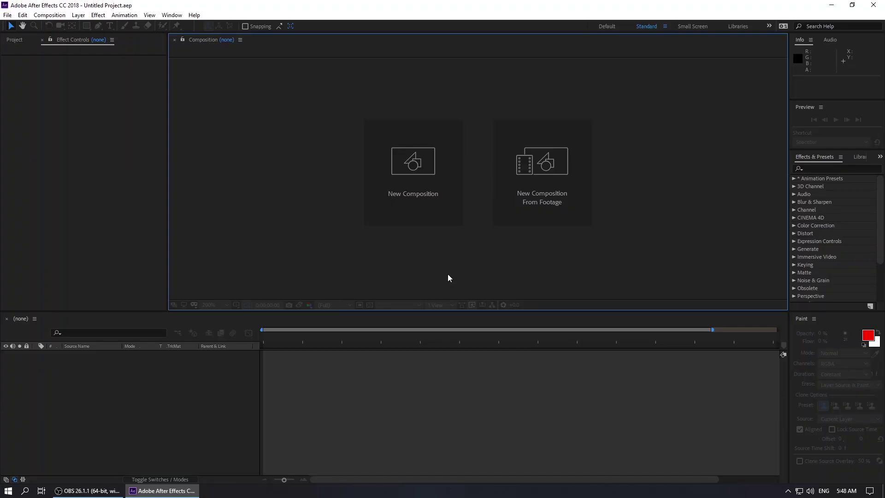
{"action": "left_click", "coordinate": [414, 195]}
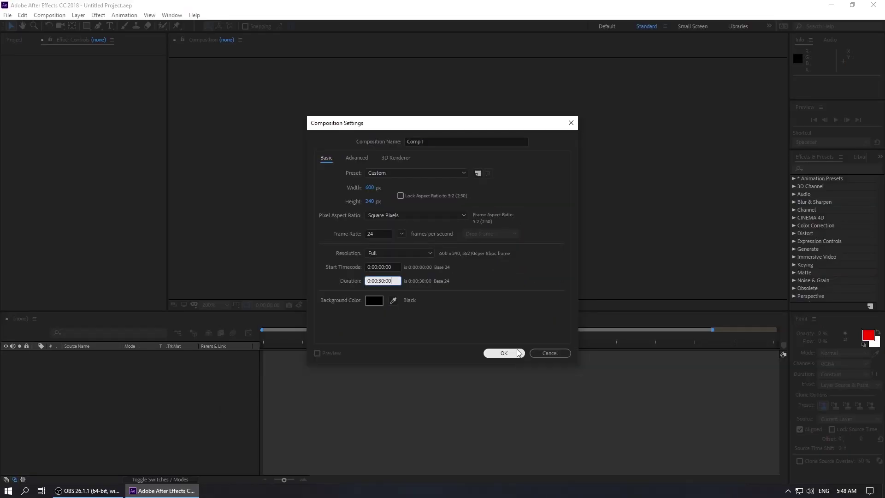
{"action": "left_click", "coordinate": [517, 350]}
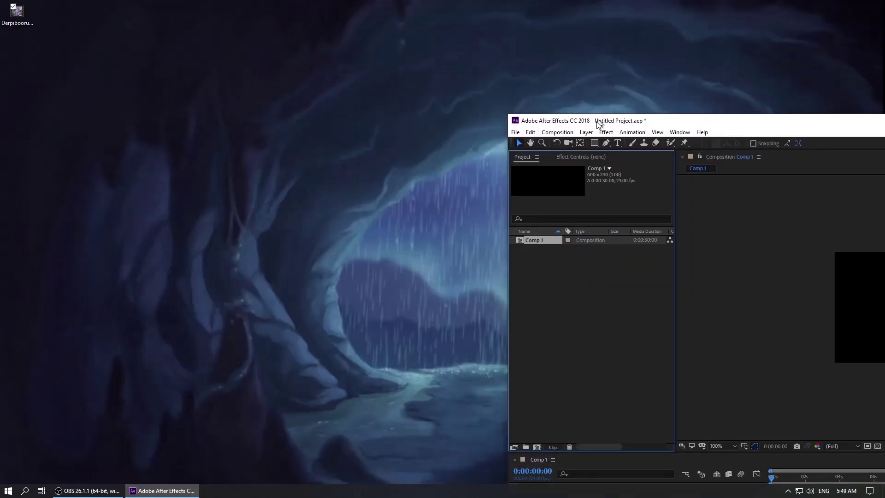
Import Derpibooru-1535629.mp4 from the desktop and keep Comp 1's frame rate matched to the clip at 24 fps
{"action": "left_click_drag", "start_coordinate": [600, 118], "coordinate": [235, 31]}
{"action": "left_click_drag", "start_coordinate": [14, 16], "coordinate": [175, 171]}
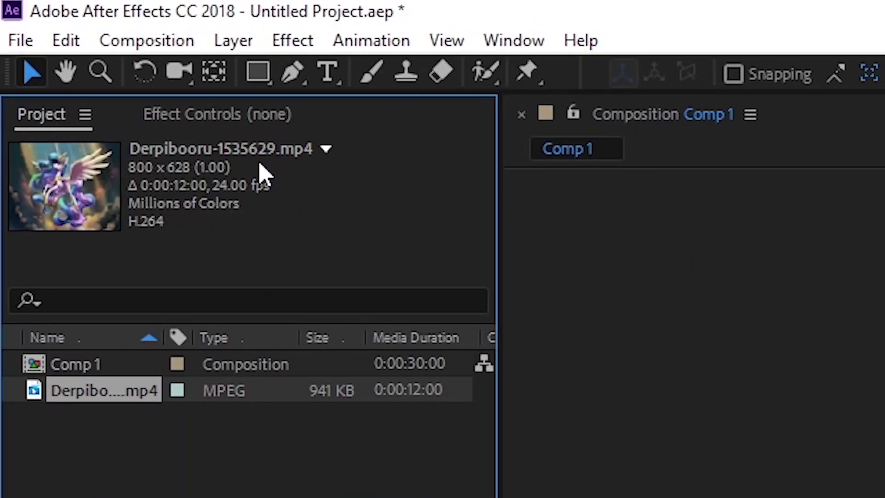
{"action": "left_click", "coordinate": [118, 372]}
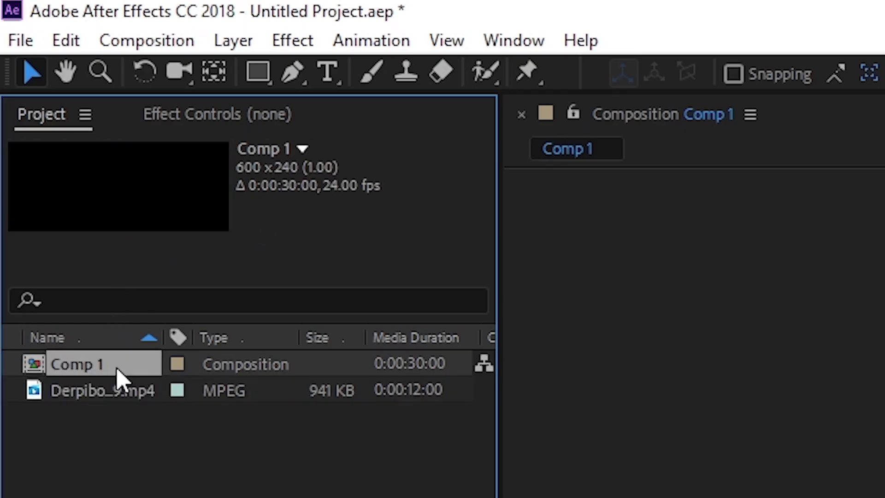
{"action": "right_click", "coordinate": [139, 363]}
{"action": "left_click", "coordinate": [95, 125]}
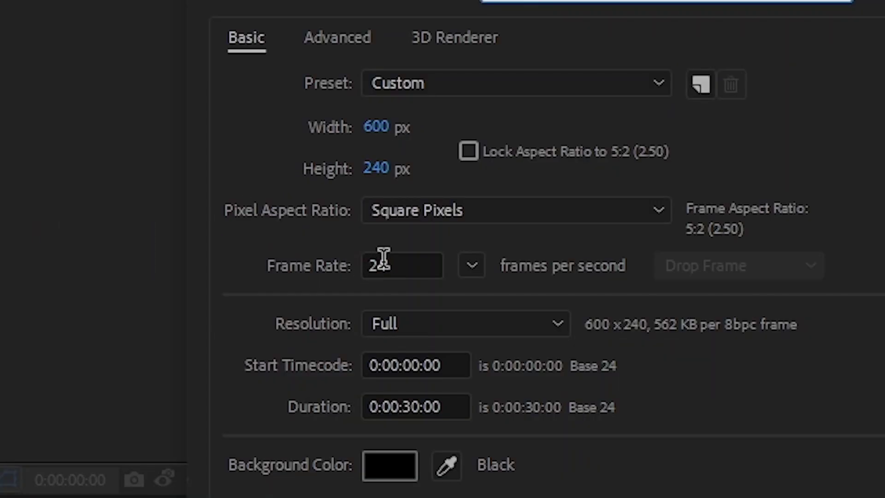
{"action": "double_click", "coordinate": [370, 232]}
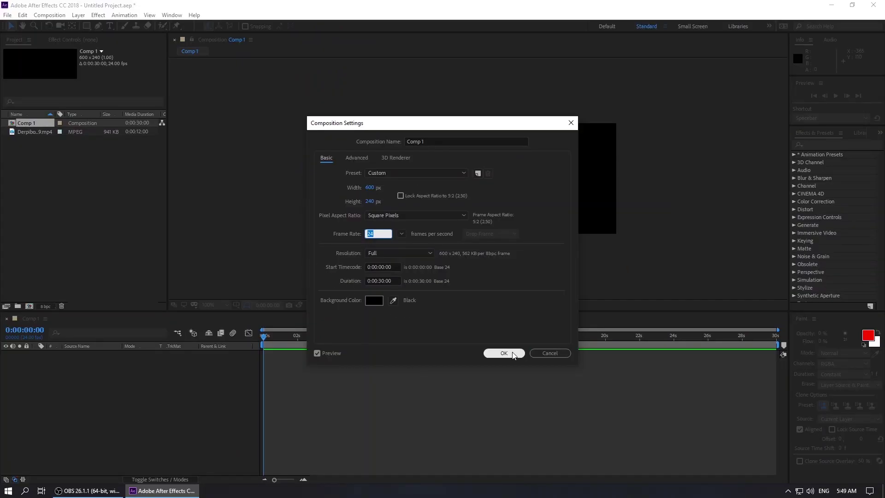
{"action": "left_click", "coordinate": [504, 353]}
Add the Derpibooru clip to the Comp 1 timeline and reposition it so the pony's head and wing fill the frame
{"action": "left_click_drag", "start_coordinate": [35, 131], "coordinate": [50, 158]}
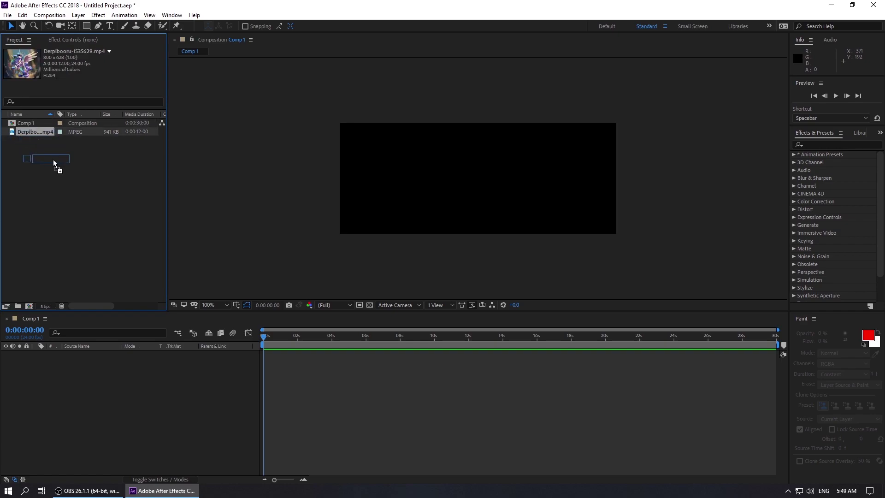
{"action": "left_click_drag", "start_coordinate": [137, 367], "coordinate": [137, 368]}
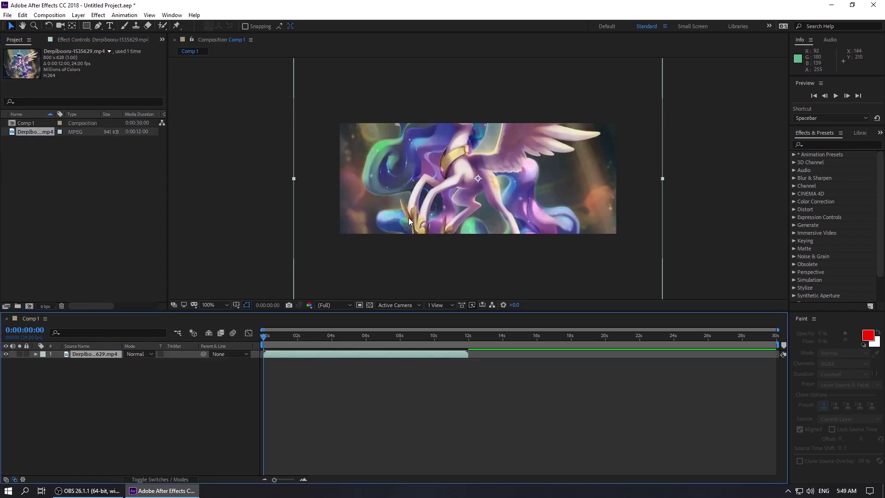
{"action": "left_click_drag", "start_coordinate": [399, 154], "coordinate": [434, 229]}
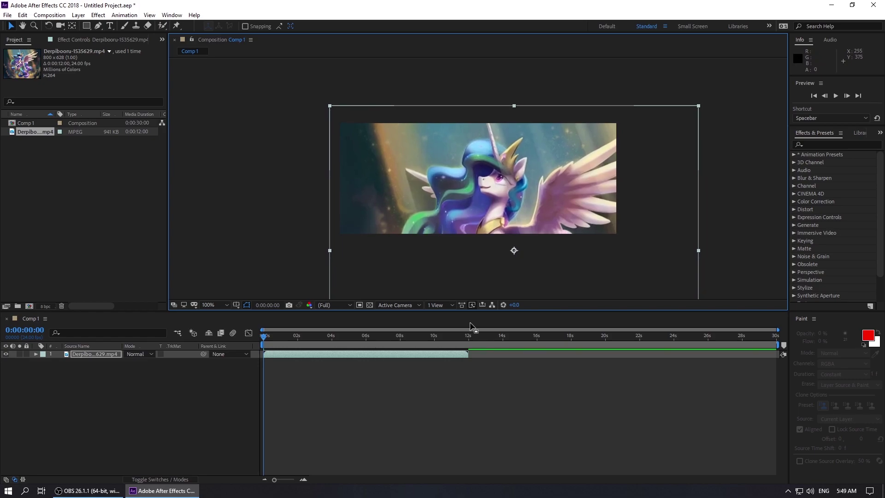
Trim the clip layer's in point to 0:00:06:15
{"action": "left_click_drag", "start_coordinate": [330, 343], "coordinate": [379, 358]}
{"action": "key", "text": "alt+["}
{"action": "mouse_move", "coordinate": [275, 480]}
{"action": "left_mouse_down"}
{"action": "mouse_move", "coordinate": [295, 483]}
{"action": "mouse_move", "coordinate": [273, 486]}
{"action": "left_mouse_up"}
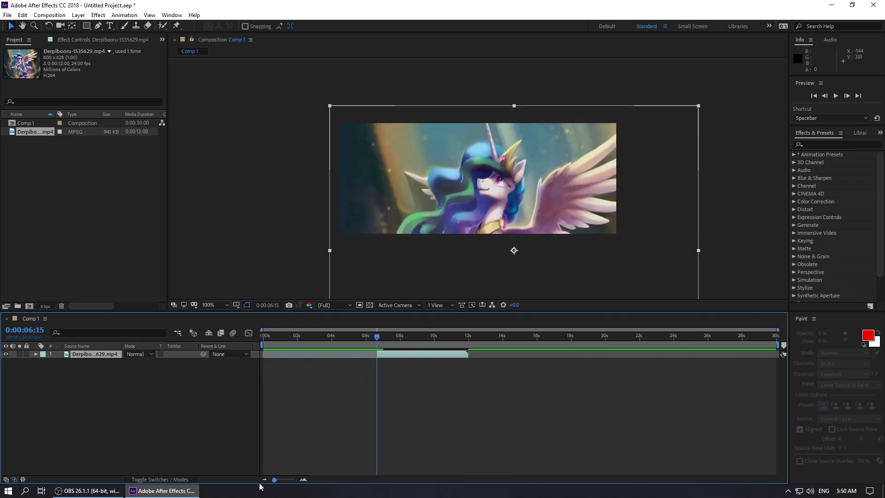
Go to 0:00:07:15 and move the trimmed clip layer so it starts exactly at the beginning of the composition
{"action": "left_click", "coordinate": [268, 305]}
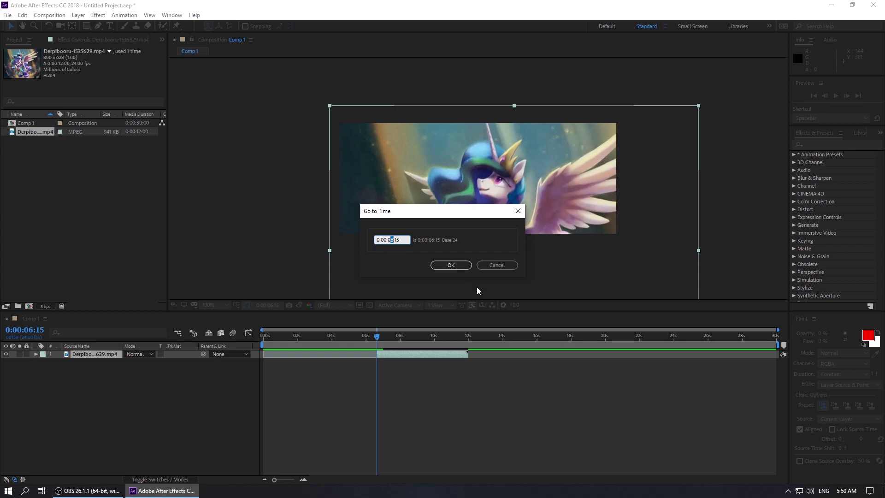
{"action": "key", "text": "Return"}
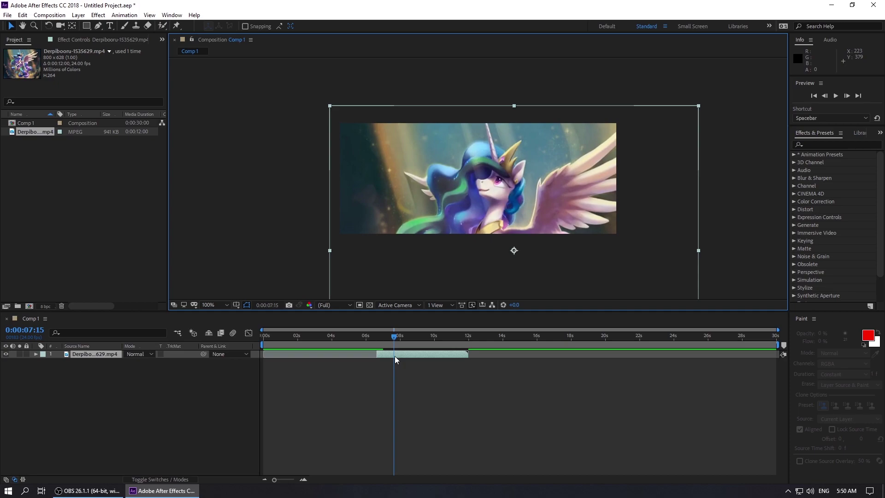
{"action": "left_click_drag", "start_coordinate": [395, 359], "coordinate": [257, 377]}
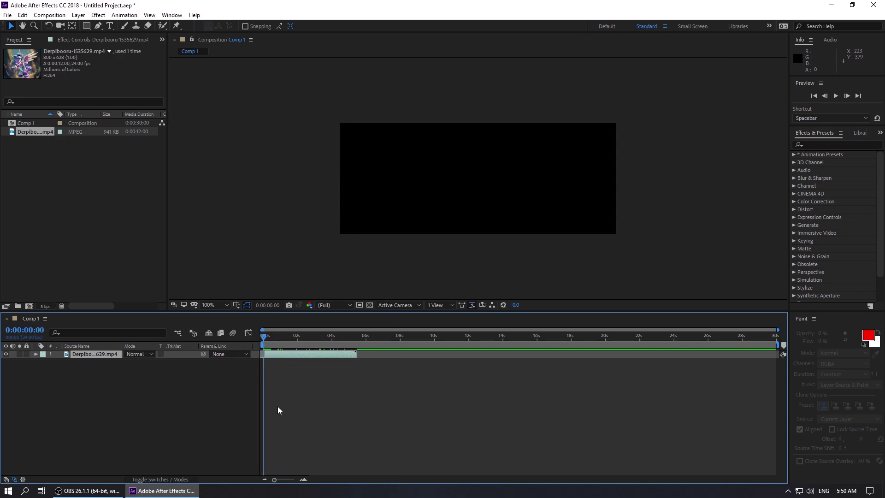
{"action": "left_click_drag", "start_coordinate": [279, 480], "coordinate": [293, 480]}
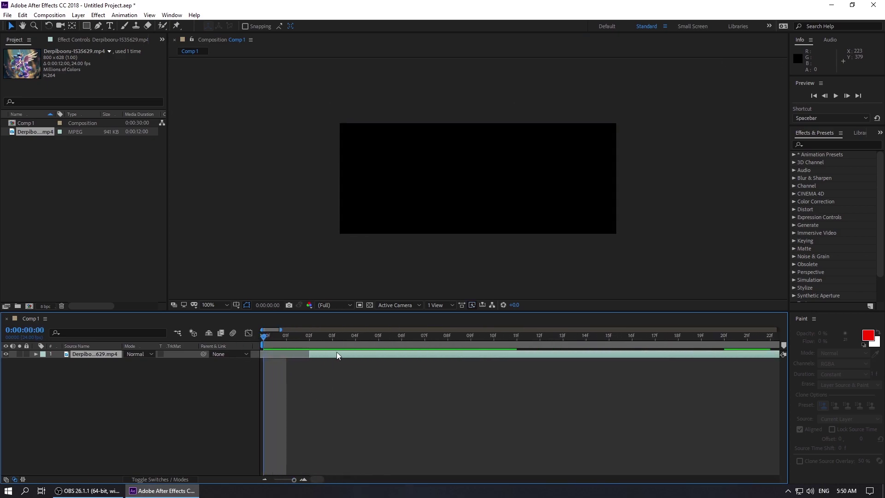
{"action": "left_click_drag", "start_coordinate": [308, 359], "coordinate": [299, 360]}
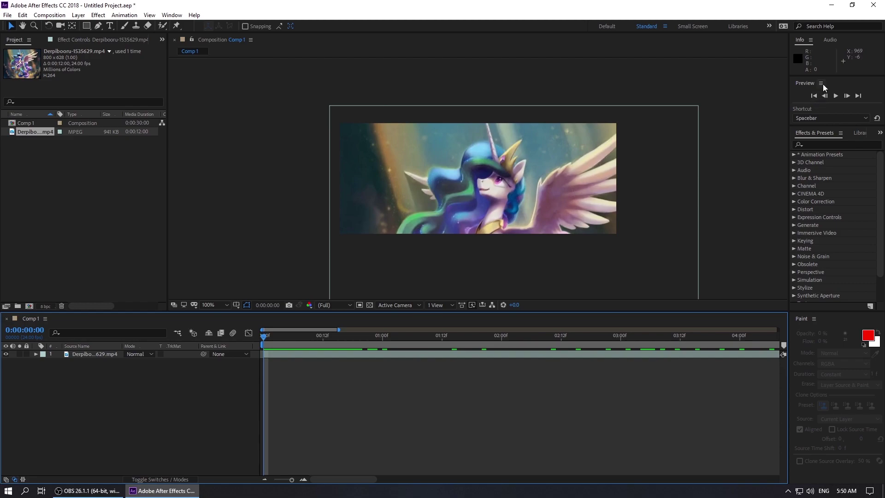
Collapse the Preview panel and slide the clip layer about one second earlier in the timeline
{"action": "left_click_drag", "start_coordinate": [828, 76], "coordinate": [840, 117]}
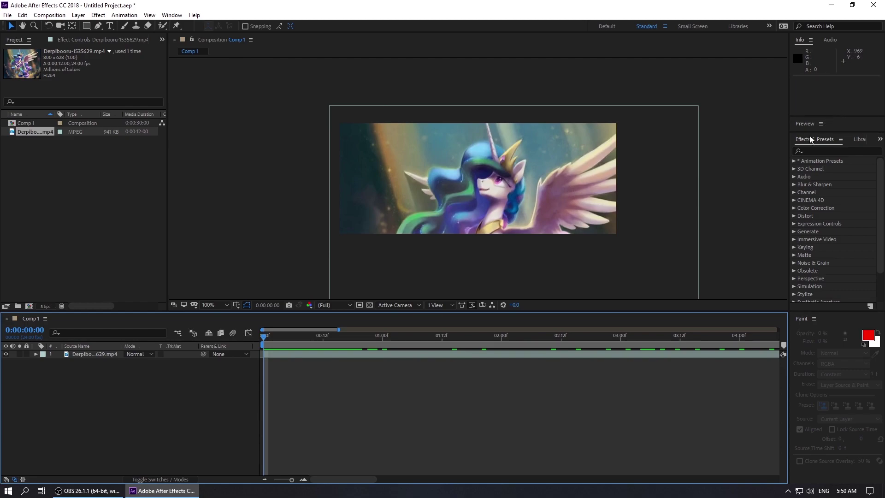
{"action": "left_click_drag", "start_coordinate": [400, 355], "coordinate": [279, 361]}
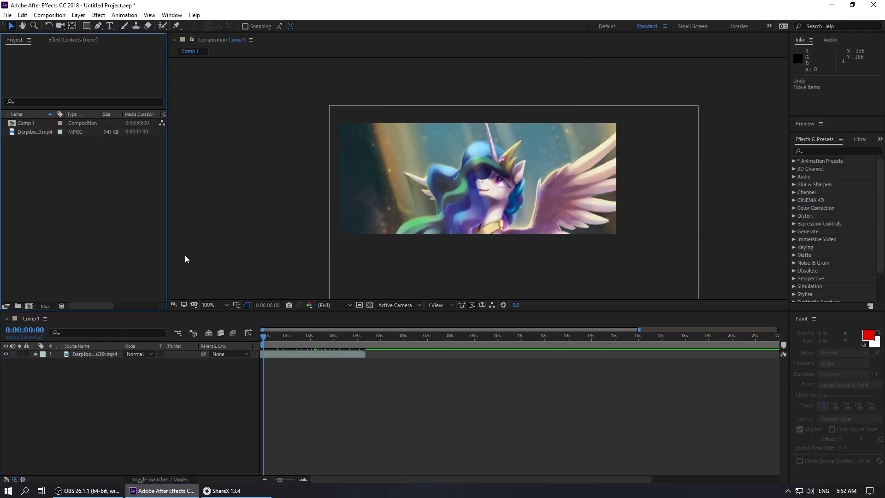
Duplicate the clip layer and place the copy, at its full 12-second length, directly after the end of the original
{"action": "left_click", "coordinate": [103, 355]}
{"action": "key", "text": "ctrl+c"}
{"action": "key", "text": "ctrl+v"}
{"action": "left_click_drag", "start_coordinate": [309, 354], "coordinate": [582, 358]}
{"action": "left_click_drag", "start_coordinate": [514, 356], "coordinate": [358, 356]}
Scrub across the junction between the two clips and return to the start of the composition
{"action": "left_click_drag", "start_coordinate": [357, 337], "coordinate": [386, 356]}
{"action": "mouse_move", "coordinate": [280, 480]}
{"action": "left_mouse_down"}
{"action": "mouse_move", "coordinate": [313, 487]}
{"action": "mouse_move", "coordinate": [279, 481]}
{"action": "left_mouse_up"}
{"action": "left_click_drag", "start_coordinate": [365, 338], "coordinate": [223, 370]}
Capture the composition's frame at 0:00:00:00 as a screenshot and add the image as the top layer of Comp 1
{"action": "key", "text": "ctrl+Print"}
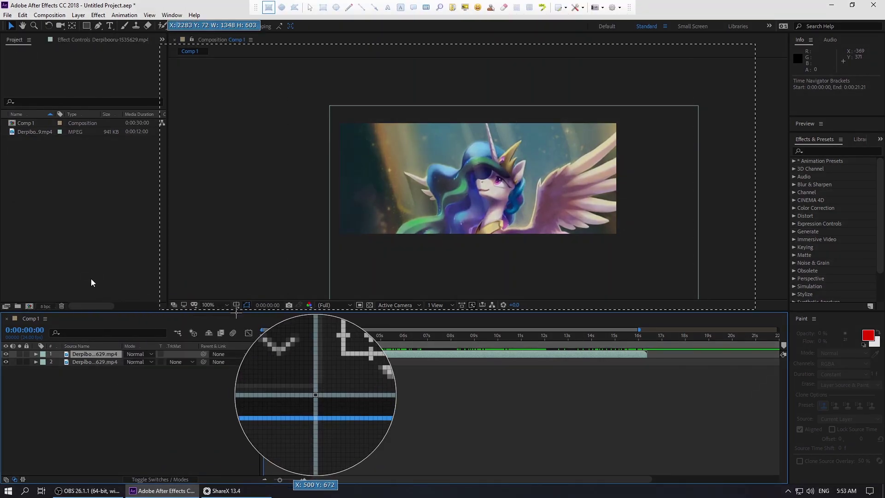
{"action": "left_click_drag", "start_coordinate": [339, 233], "coordinate": [616, 123]}
{"action": "key", "text": "Return"}
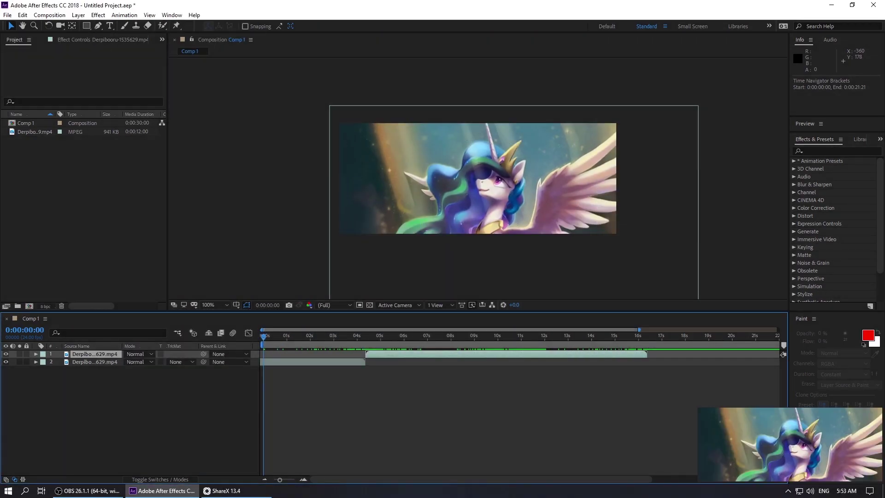
{"action": "left_click_drag", "start_coordinate": [784, 443], "coordinate": [124, 364]}
{"action": "left_click", "coordinate": [127, 388]}
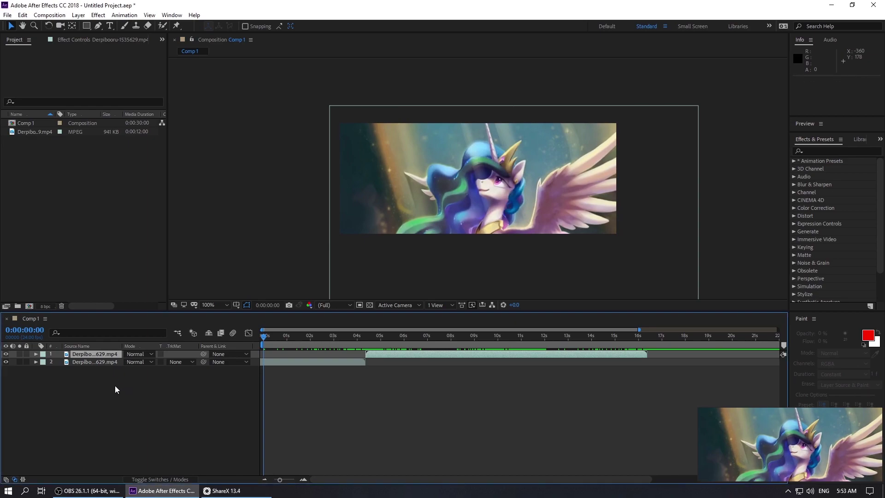
{"action": "key", "text": "ctrl+v"}
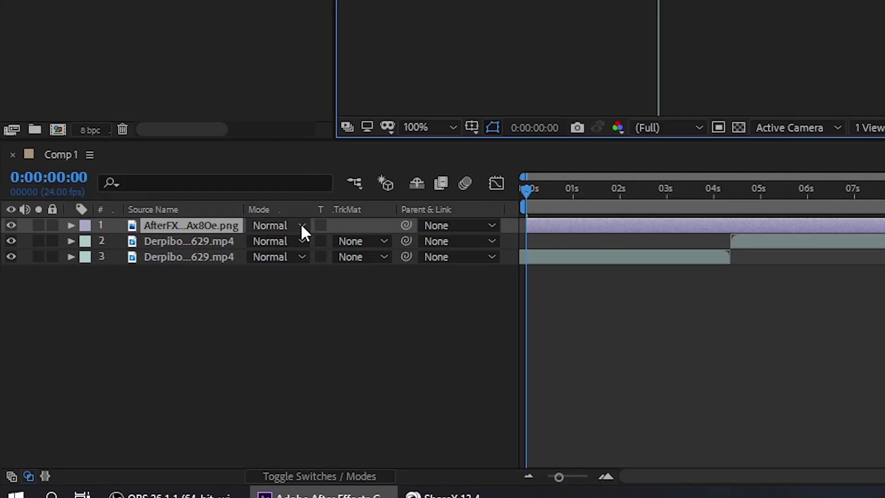
Show the Mode column in the timeline and set the screenshot layer's blending mode to Difference
{"action": "left_click", "coordinate": [300, 475]}
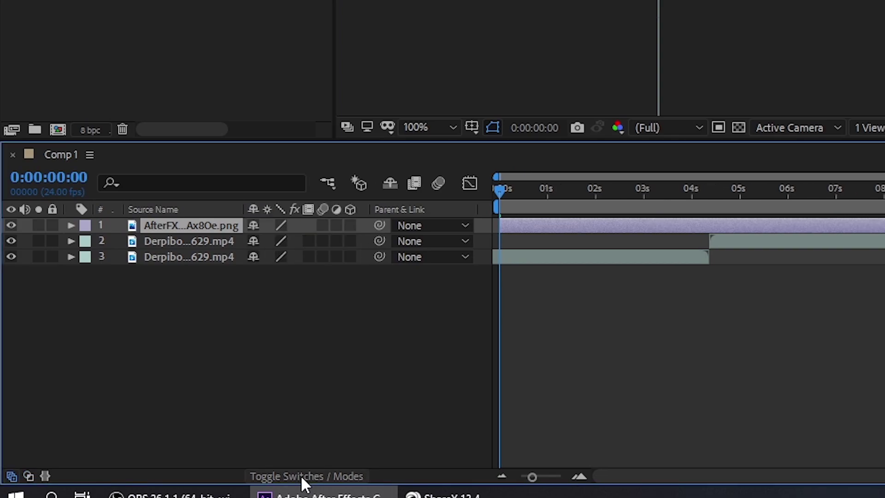
{"action": "left_click", "coordinate": [301, 475]}
{"action": "left_click", "coordinate": [301, 475]}
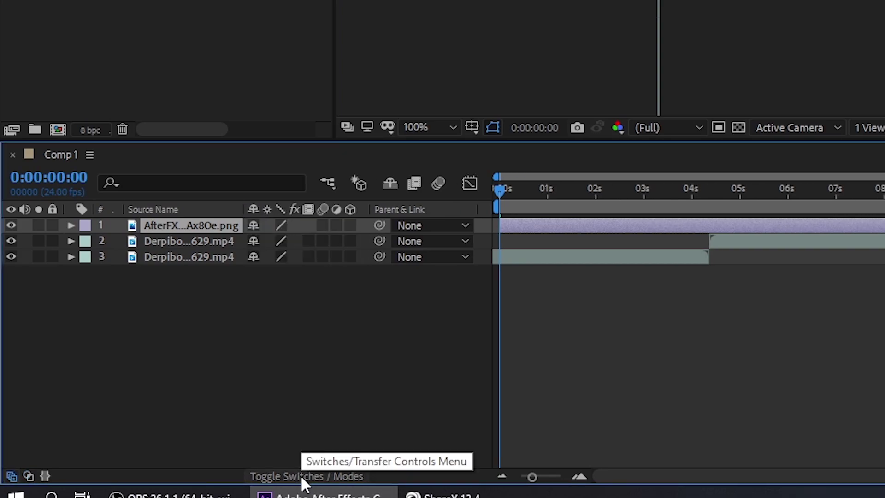
{"action": "left_click", "coordinate": [301, 475]}
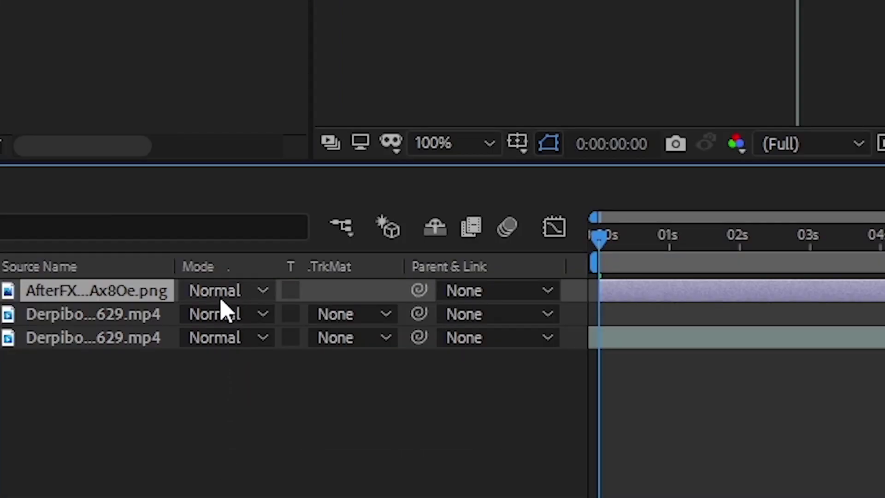
{"action": "left_click", "coordinate": [220, 302]}
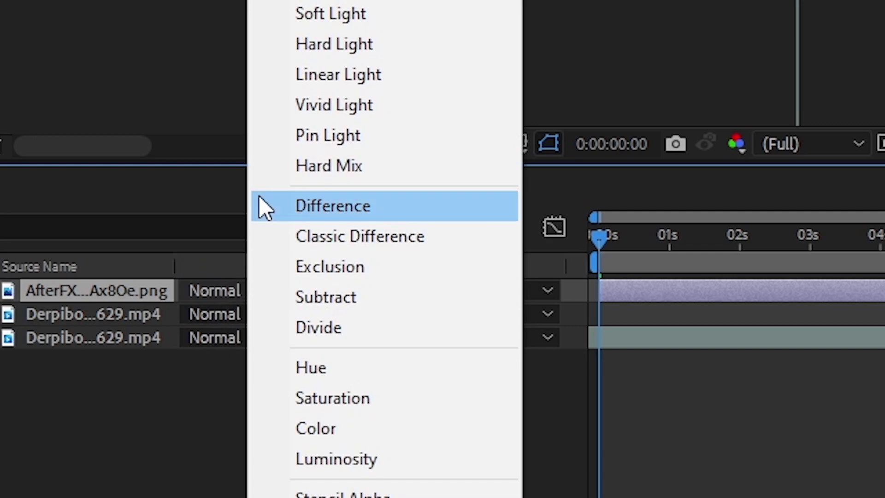
{"action": "left_click", "coordinate": [266, 208]}
Scrub through the second clip to the frame that best matches the screenshot layer, at 0:00:06:07
{"action": "left_click_drag", "start_coordinate": [265, 340], "coordinate": [411, 349]}
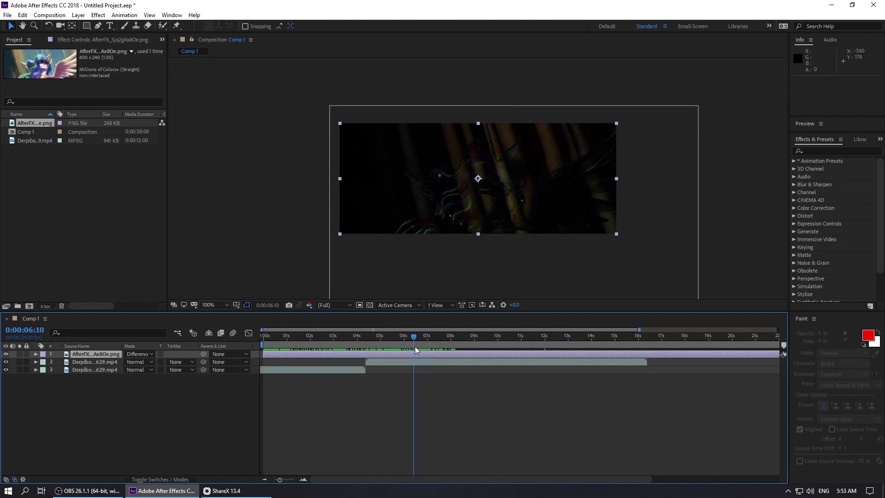
{"action": "key", "text": "period"}
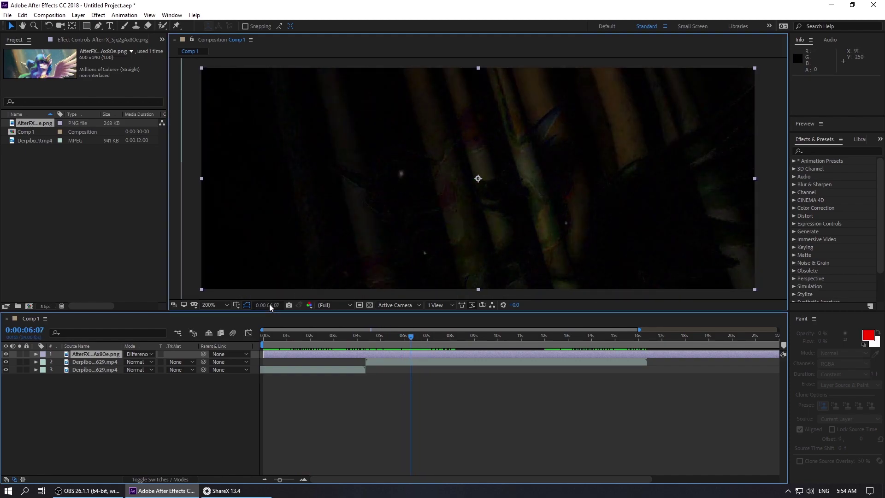
{"action": "key", "text": "alt+shift+j"}
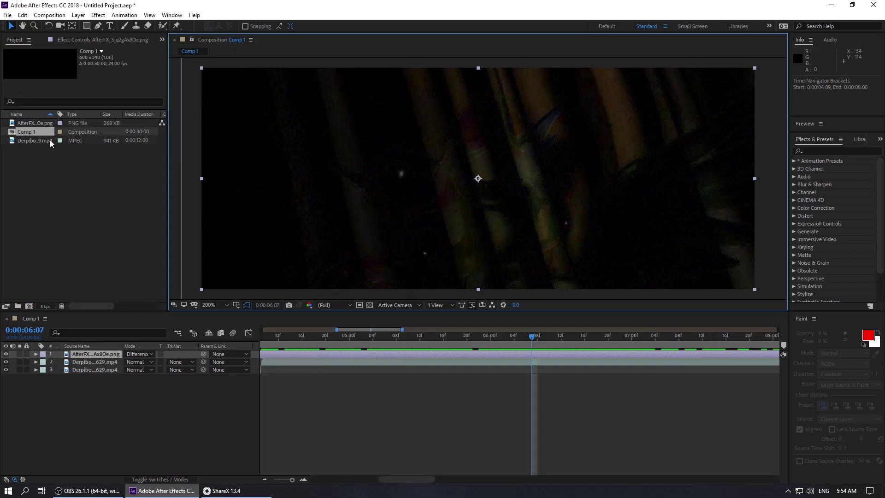
Set the duration of Comp 1 to 0:00:06:06 in its composition settings
{"action": "right_click", "coordinate": [40, 132]}
{"action": "left_click", "coordinate": [50, 136]}
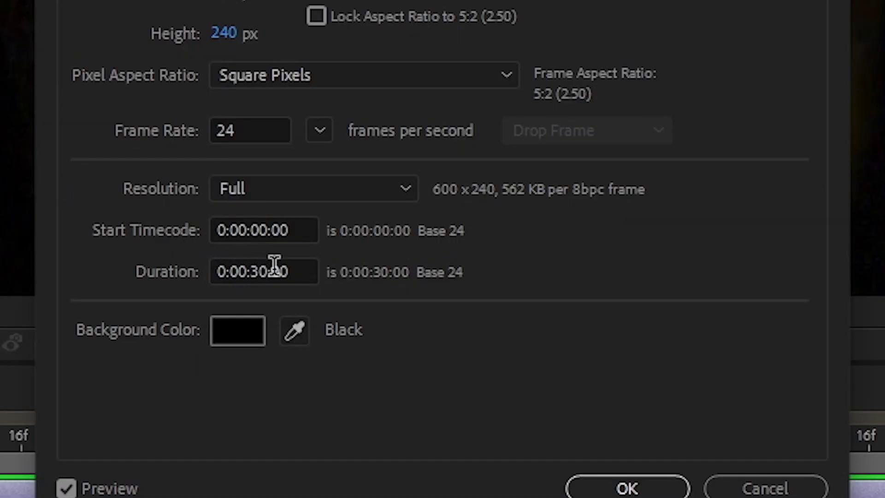
{"action": "left_click", "coordinate": [274, 265]}
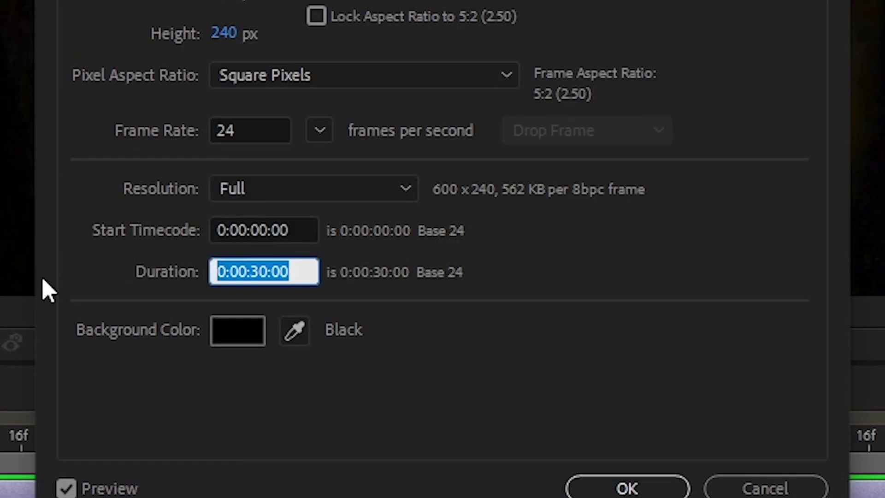
{"action": "type", "text": "0:00:06:07"}
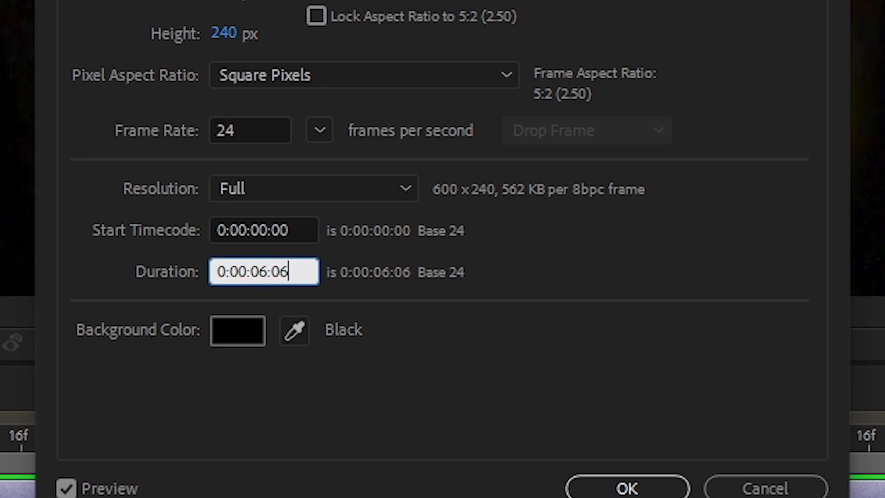
{"action": "key", "text": "Return"}
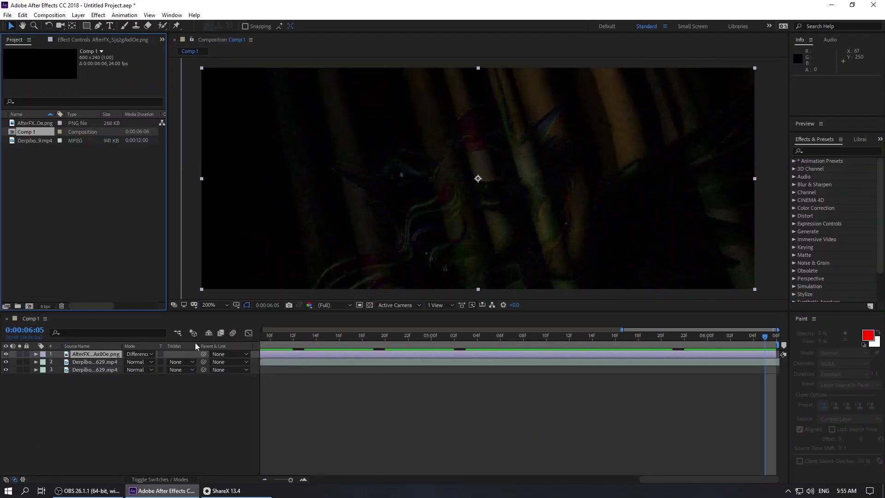
Delete the screenshot layer and place a duplicate of the first clip as the top layer, shifted by +0:00:06:06
{"action": "left_click", "coordinate": [104, 356]}
{"action": "key", "text": "Delete"}
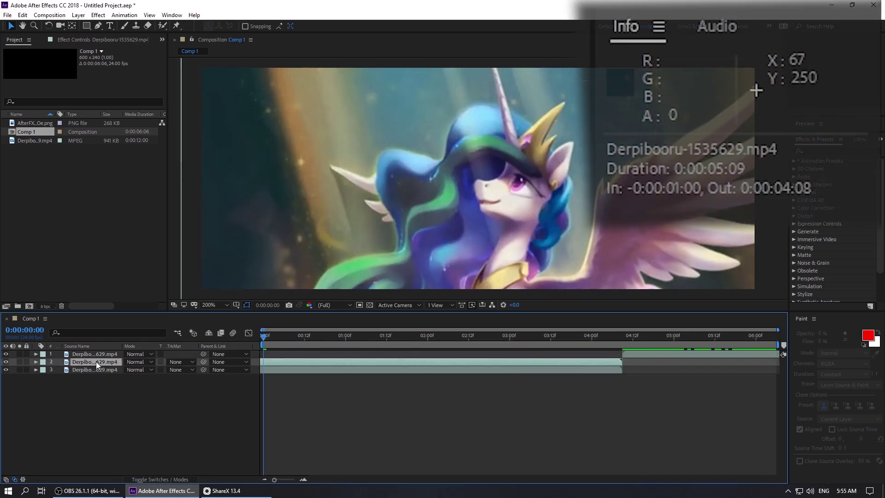
{"action": "left_click_drag", "start_coordinate": [96, 362], "coordinate": [96, 352]}
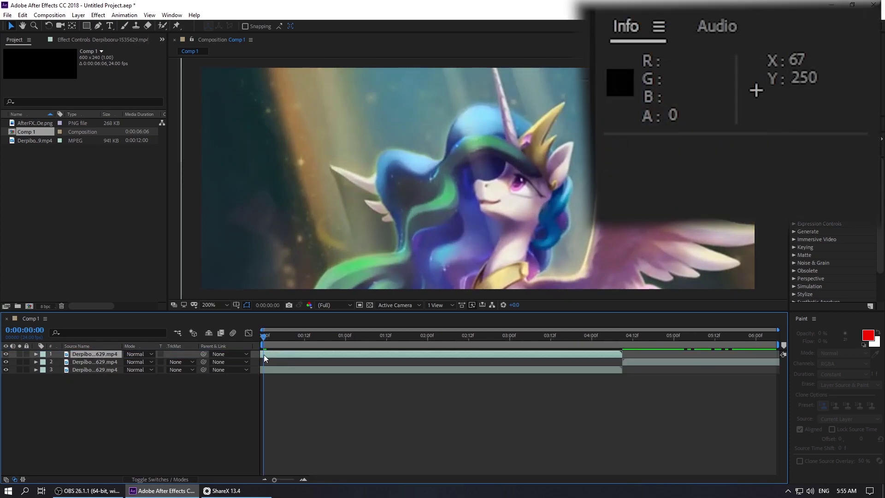
{"action": "left_click_drag", "start_coordinate": [264, 356], "coordinate": [777, 354]}
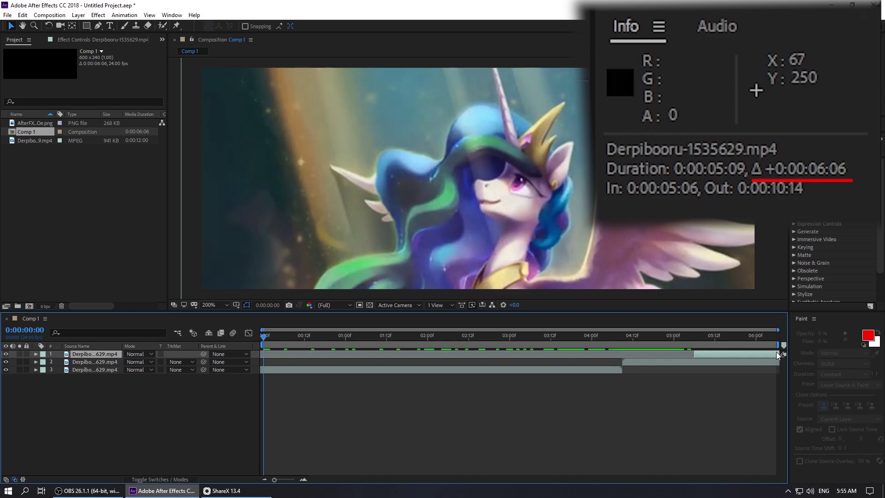
Keyframe the top clip's opacity to fade in from 0% at its start to full opacity at the composition's end
{"action": "key", "text": "End"}
{"action": "left_click", "coordinate": [36, 354]}
{"action": "left_click", "coordinate": [44, 363]}
{"action": "left_click_drag", "start_coordinate": [773, 337], "coordinate": [695, 337]}
{"action": "left_click", "coordinate": [129, 401]}
{"action": "type", "text": "0"}
{"action": "key", "text": "Return"}
Return to the start of the composition and preview the loop
{"action": "key", "text": "Home"}
{"action": "left_click", "coordinate": [850, 140]}
{"action": "left_click_drag", "start_coordinate": [839, 132], "coordinate": [839, 154]}
{"action": "left_click", "coordinate": [839, 137]}
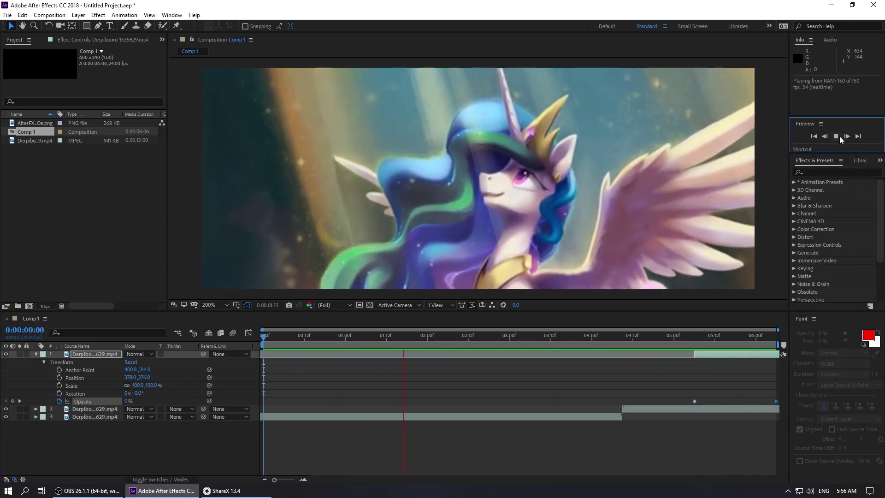
Switch to Discord and take a region screenshot of the profile card's banner and avatar area
{"action": "left_click", "coordinate": [788, 491]}
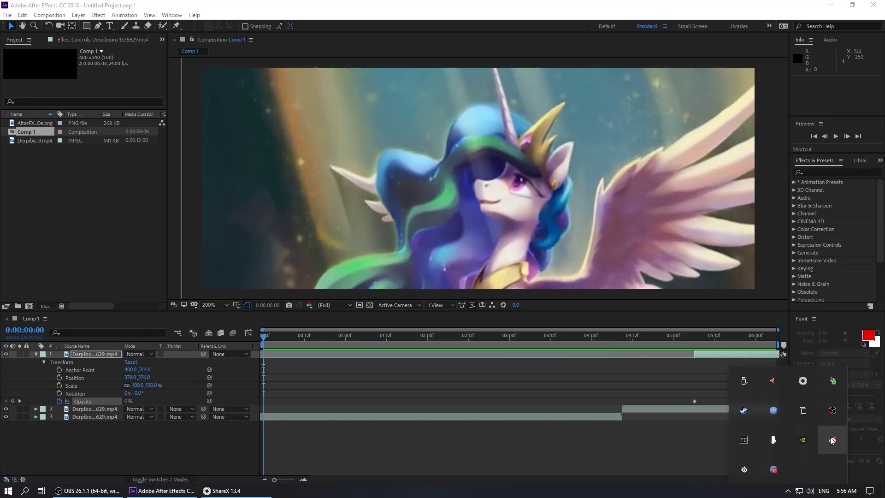
{"action": "left_click", "coordinate": [832, 441]}
{"action": "key", "text": "ctrl+Print"}
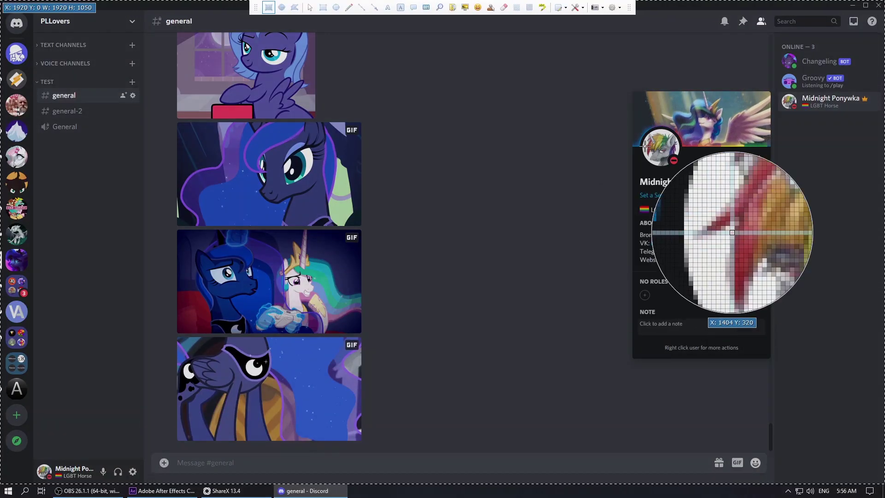
{"action": "left_click_drag", "start_coordinate": [632, 186], "coordinate": [771, 91]}
Launch Photoshop, create a new document and paste the captured profile card into it
{"action": "key", "text": "super"}
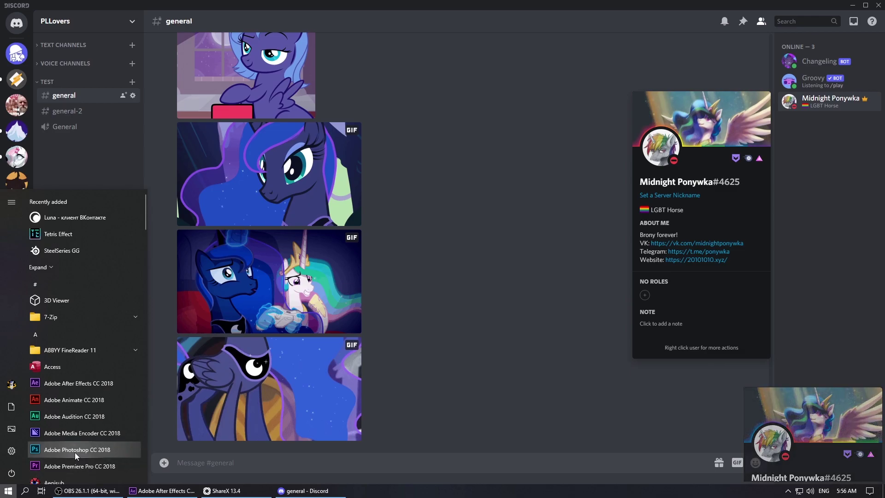
{"action": "left_click", "coordinate": [77, 449]}
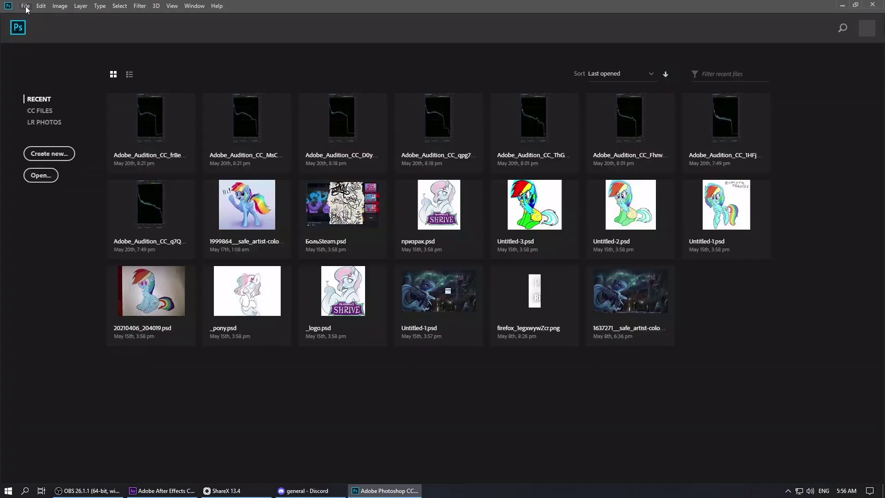
{"action": "left_click", "coordinate": [26, 8]}
{"action": "left_click", "coordinate": [31, 17]}
{"action": "left_click", "coordinate": [631, 391]}
{"action": "key", "text": "ctrl+v"}
Place vertical guides at both sides of the avatar's dark ring and a horizontal guide at its upper edge
{"action": "scroll", "coordinate": [339, 228], "scroll_direction": "up", "scroll_amount": 12}
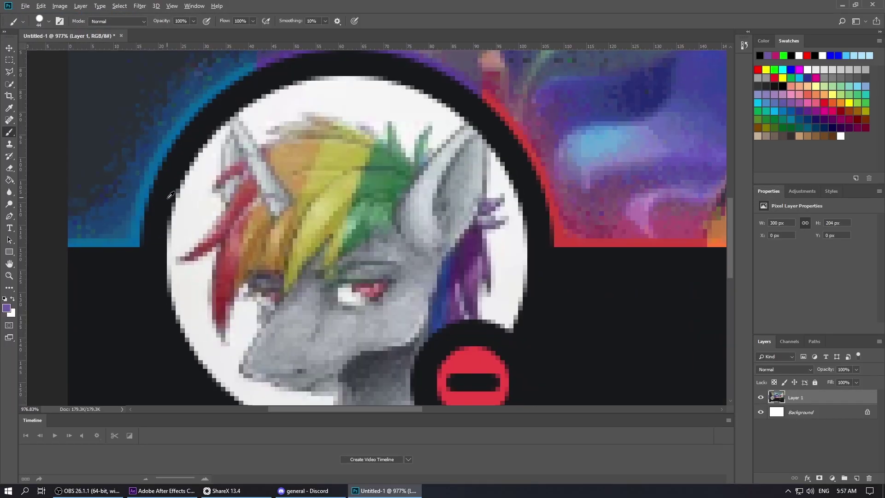
{"action": "scroll", "coordinate": [164, 194], "scroll_direction": "down", "scroll_amount": 2}
{"action": "left_click_drag", "start_coordinate": [22, 185], "coordinate": [144, 189]}
{"action": "left_click_drag", "start_coordinate": [22, 193], "coordinate": [487, 198]}
{"action": "left_click_drag", "start_coordinate": [498, 46], "coordinate": [500, 77]}
{"action": "scroll", "coordinate": [461, 51], "scroll_direction": "down", "scroll_amount": 2}
Resize the image to 200 percent with Nearest Neighbor resampling
{"action": "left_click", "coordinate": [41, 6]}
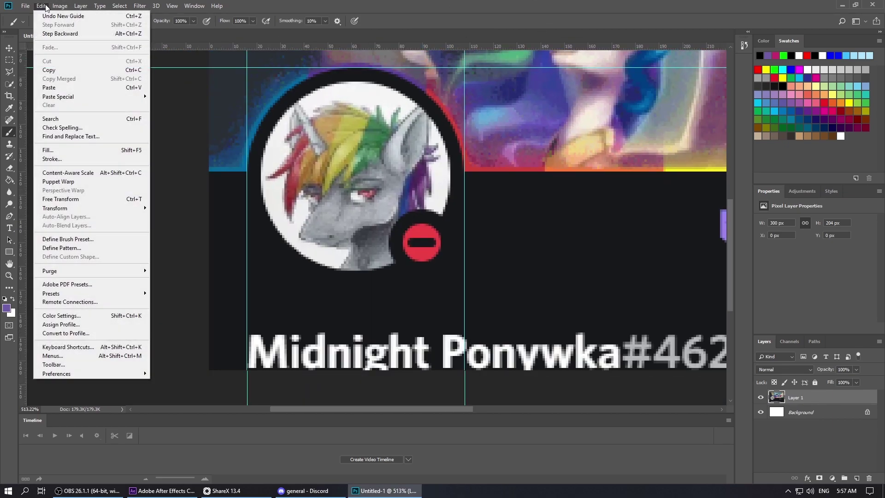
{"action": "mouse_move", "coordinate": [60, 6]}
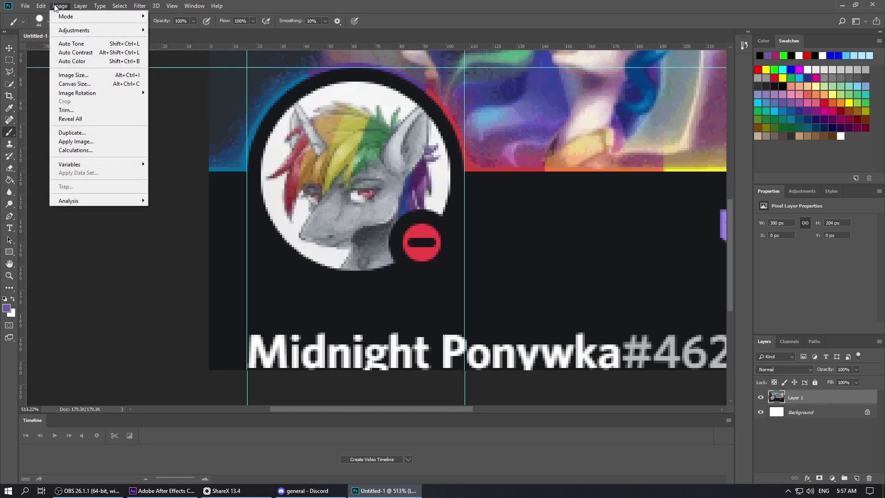
{"action": "left_click", "coordinate": [71, 75]}
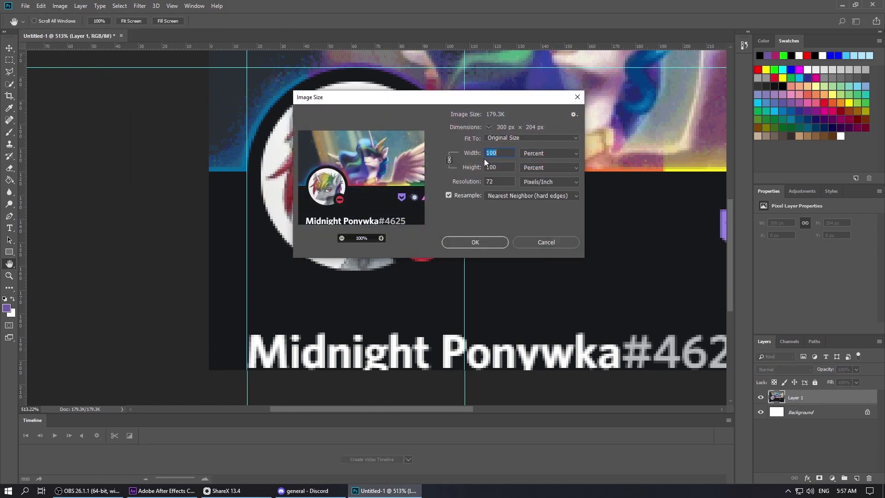
{"action": "type", "text": "200"}
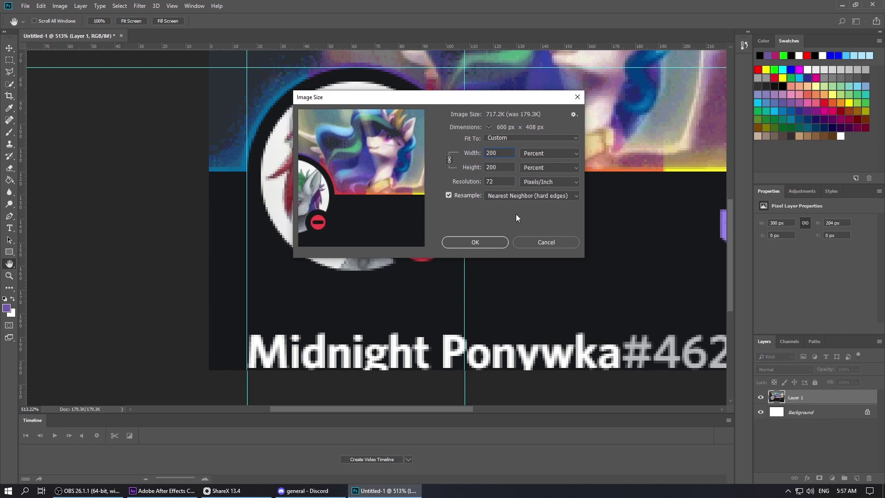
{"action": "left_click", "coordinate": [474, 241]}
Make a circular selection around the avatar's dark ring, fitted to the guides
{"action": "scroll", "coordinate": [413, 222], "scroll_direction": "down", "scroll_amount": 4}
{"action": "left_click_drag", "start_coordinate": [411, 224], "coordinate": [332, 132]}
{"action": "right_click", "coordinate": [9, 61]}
{"action": "left_click", "coordinate": [59, 68]}
{"action": "left_click_drag", "start_coordinate": [274, 142], "coordinate": [470, 341]}
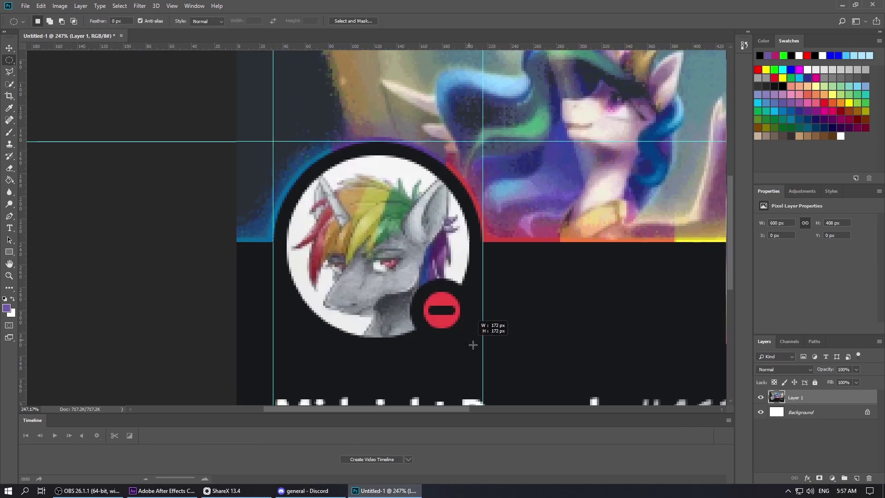
Add a horizontal guide at the banner's lower edge and extend the selection with a rectangle covering everything below it
{"action": "left_click_drag", "start_coordinate": [378, 47], "coordinate": [393, 242]}
{"action": "scroll", "coordinate": [388, 242], "scroll_direction": "down", "scroll_amount": 4}
{"action": "right_click", "coordinate": [10, 60]}
{"action": "left_click", "coordinate": [44, 60]}
{"action": "left_click_drag", "start_coordinate": [195, 250], "coordinate": [639, 365]}
Fill the combined selection with white on a new layer
{"action": "key", "text": "d"}
{"action": "key", "text": "x"}
{"action": "key", "text": "ctrl+shift+alt+n"}
{"action": "key", "text": "alt+BackSpace"}
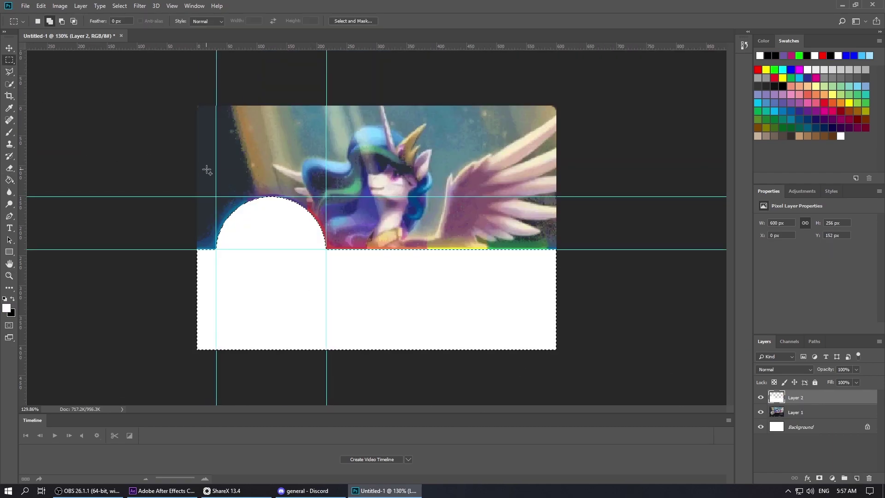
Add a 4 px Stroke positioned outside to the white shape on Layer 2
{"action": "left_click", "coordinate": [140, 6]}
{"action": "left_click", "coordinate": [811, 441]}
{"action": "left_click_drag", "start_coordinate": [808, 398], "coordinate": [870, 478]}
{"action": "double_click", "coordinate": [811, 396]}
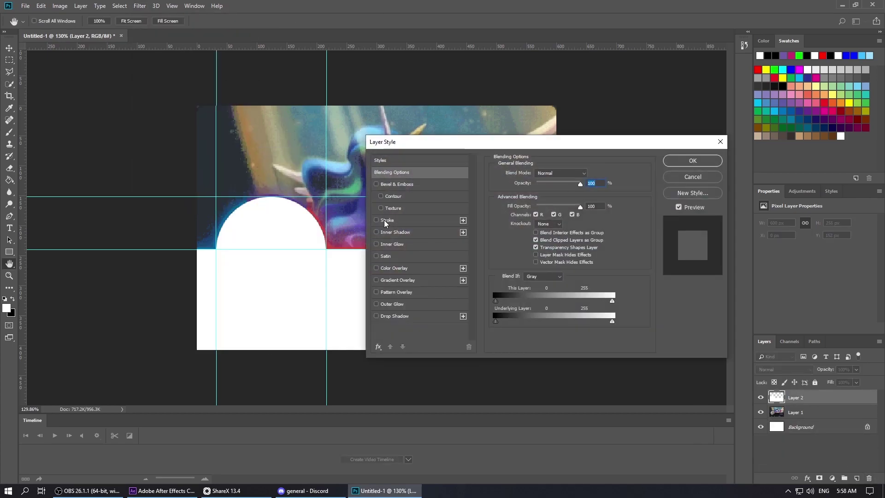
{"action": "left_click", "coordinate": [388, 220]}
{"action": "left_click", "coordinate": [547, 184]}
{"action": "left_click", "coordinate": [544, 190]}
{"action": "left_click_drag", "start_coordinate": [534, 173], "coordinate": [530, 174]}
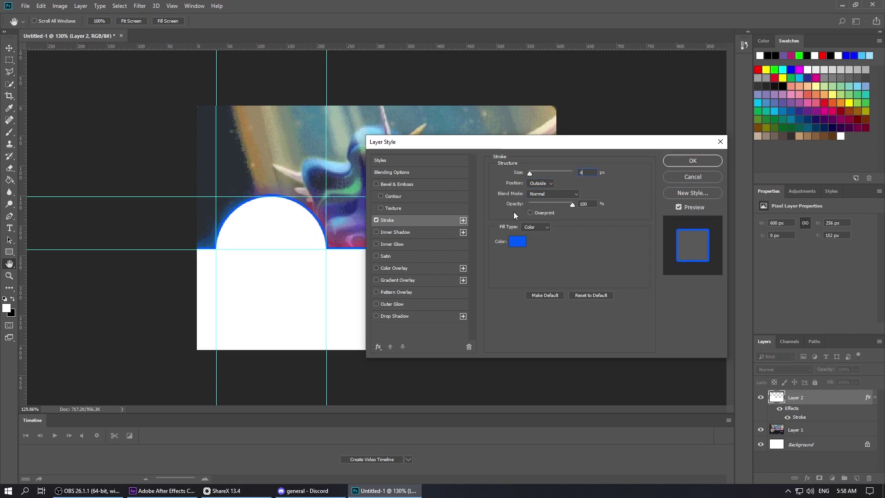
{"action": "left_click", "coordinate": [678, 161]}
Duplicate the stroked white shape and merge the copy with an empty layer to rasterize its stroke
{"action": "left_click_drag", "start_coordinate": [821, 399], "coordinate": [856, 478]}
{"action": "left_click", "coordinate": [857, 479]}
{"action": "left_click", "coordinate": [821, 412], "text": "ctrl"}
{"action": "right_click", "coordinate": [821, 412]}
{"action": "left_click", "coordinate": [817, 291]}
Apply a Gaussian Blur with an 8.0 px radius to the merged copy of the shape
{"action": "left_click", "coordinate": [140, 5]}
{"action": "mouse_move", "coordinate": [152, 110]}
{"action": "left_click", "coordinate": [278, 145]}
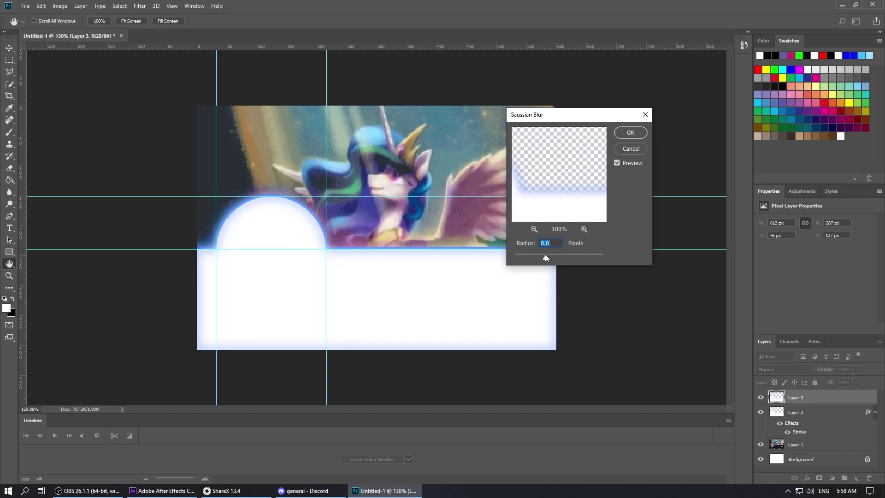
{"action": "left_click", "coordinate": [630, 132]}
Hide the profile screenshot layer and give the blurred shape a red Color Overlay
{"action": "left_click", "coordinate": [760, 444]}
{"action": "double_click", "coordinate": [821, 400]}
{"action": "left_click", "coordinate": [394, 268]}
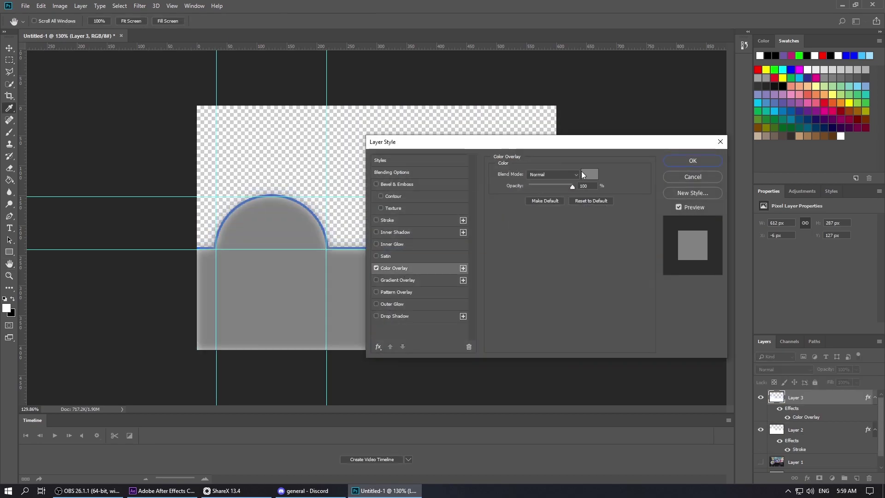
{"action": "left_click", "coordinate": [586, 175]}
{"action": "left_click", "coordinate": [693, 161]}
Merge the sharp stroked shape with a new empty layer and apply a red Color Overlay to it
{"action": "left_click", "coordinate": [818, 431]}
{"action": "left_click", "coordinate": [857, 478]}
{"action": "left_click", "coordinate": [816, 448], "text": "ctrl"}
{"action": "right_click", "coordinate": [817, 447]}
{"action": "double_click", "coordinate": [819, 445]}
{"action": "double_click", "coordinate": [818, 431]}
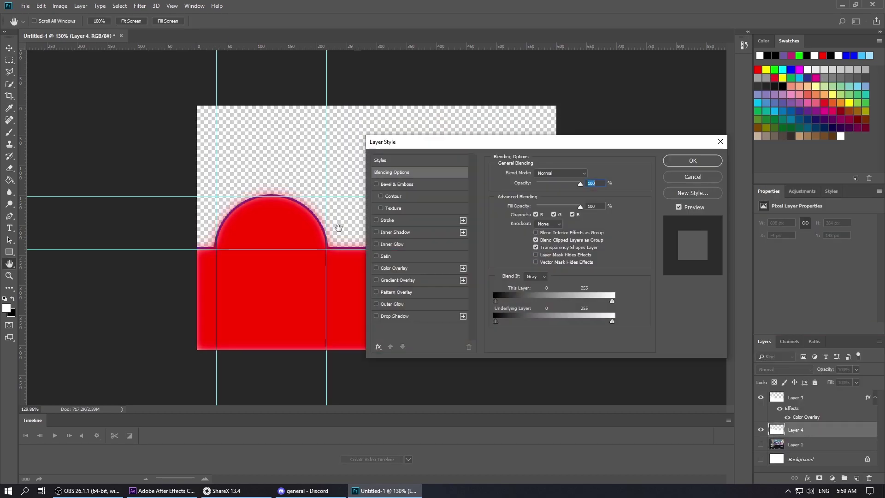
{"action": "left_click", "coordinate": [395, 268]}
{"action": "left_click", "coordinate": [709, 161]}
{"action": "scroll", "coordinate": [406, 247], "scroll_direction": "up", "scroll_amount": 7}
{"action": "scroll", "coordinate": [406, 247], "scroll_direction": "down", "scroll_amount": 1}
{"action": "left_click", "coordinate": [804, 397]}
{"action": "left_click", "coordinate": [856, 369]}
{"action": "mouse_move", "coordinate": [858, 381]}
{"action": "left_mouse_down"}
{"action": "mouse_move", "coordinate": [843, 382]}
{"action": "mouse_move", "coordinate": [859, 380]}
{"action": "left_mouse_up"}
{"action": "scroll", "coordinate": [492, 241], "scroll_direction": "down", "scroll_amount": 2}
Crop away the canvas below the horizontal guide at the banner's lower edge
{"action": "left_click", "coordinate": [10, 95]}
{"action": "left_click_drag", "start_coordinate": [377, 377], "coordinate": [393, 254]}
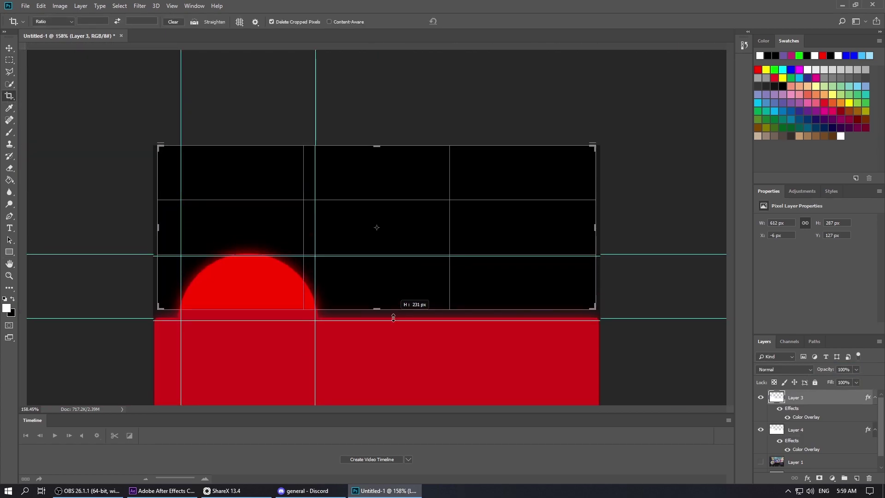
{"action": "key", "text": "Return"}
Save the mask image to the Desktop as a PNG named 1.png
{"action": "left_click", "coordinate": [27, 6]}
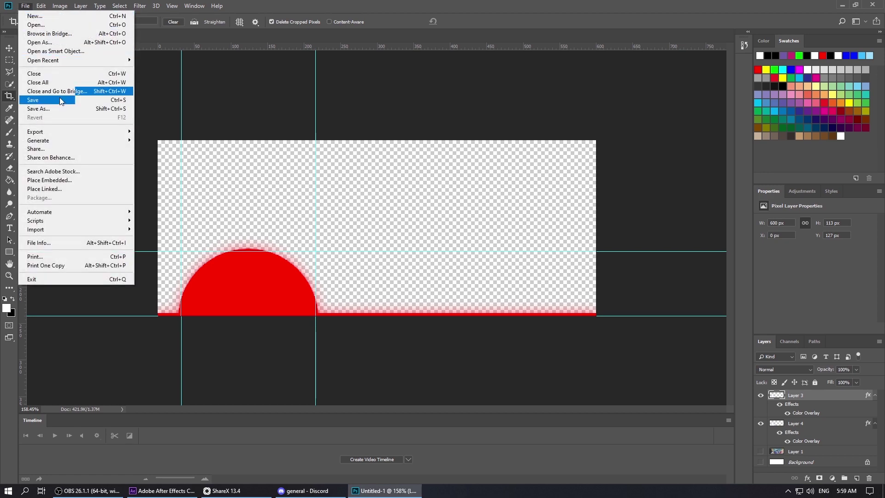
{"action": "left_click", "coordinate": [59, 108]}
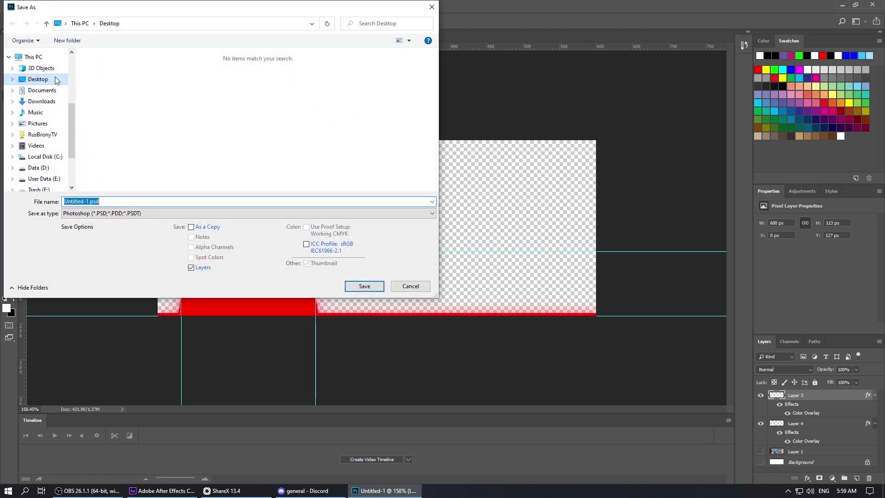
{"action": "left_click", "coordinate": [139, 213]}
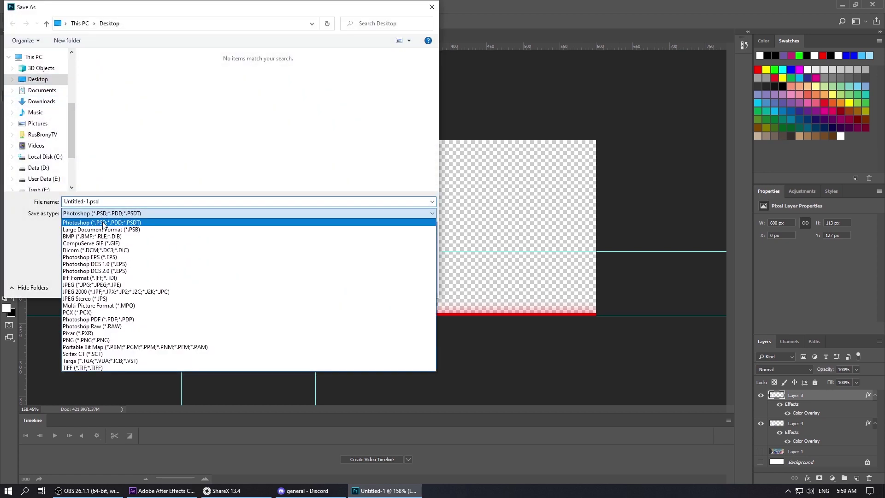
{"action": "left_click", "coordinate": [111, 340]}
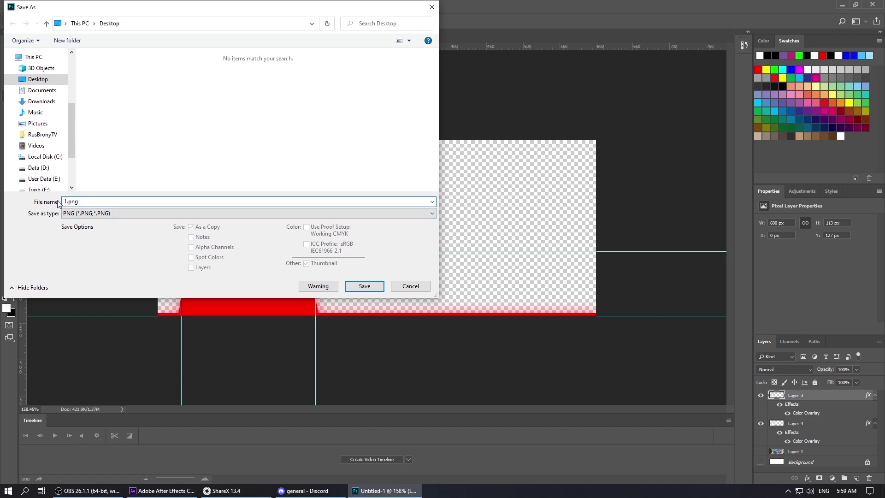
{"action": "key", "text": "Return"}
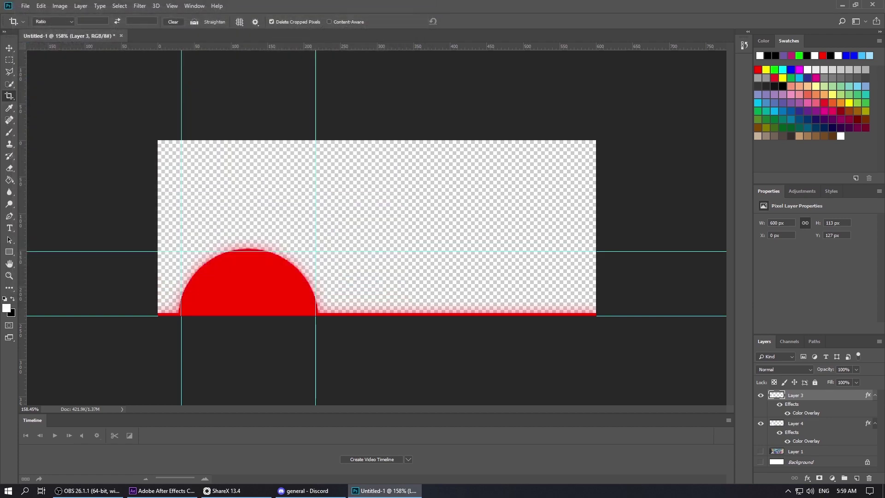
In firefox_mbAWgpfLvc.png, sample the red stripe's color and add an empty layer above the stripes
{"action": "left_click", "coordinate": [478, 149]}
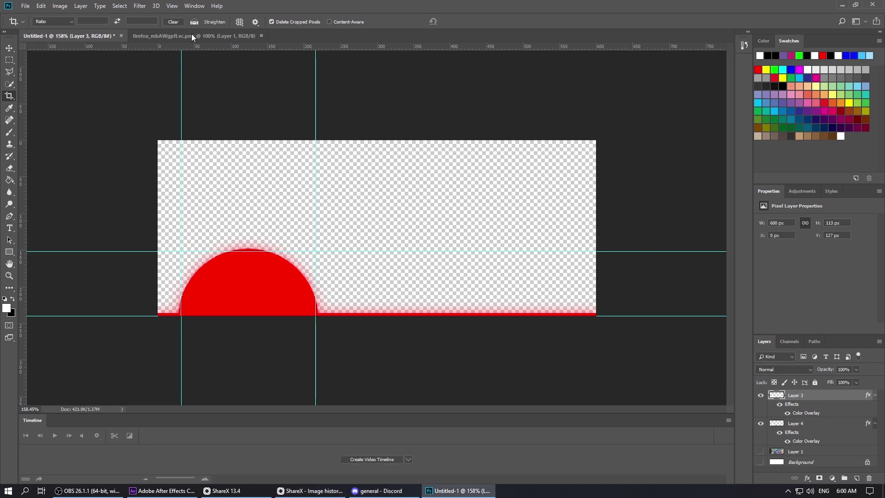
{"action": "left_click", "coordinate": [192, 35]}
{"action": "key", "text": "m"}
{"action": "scroll", "coordinate": [387, 161], "scroll_direction": "up", "scroll_amount": 5}
{"action": "key", "text": "i"}
{"action": "left_click", "coordinate": [387, 163]}
{"action": "left_click", "coordinate": [857, 478]}
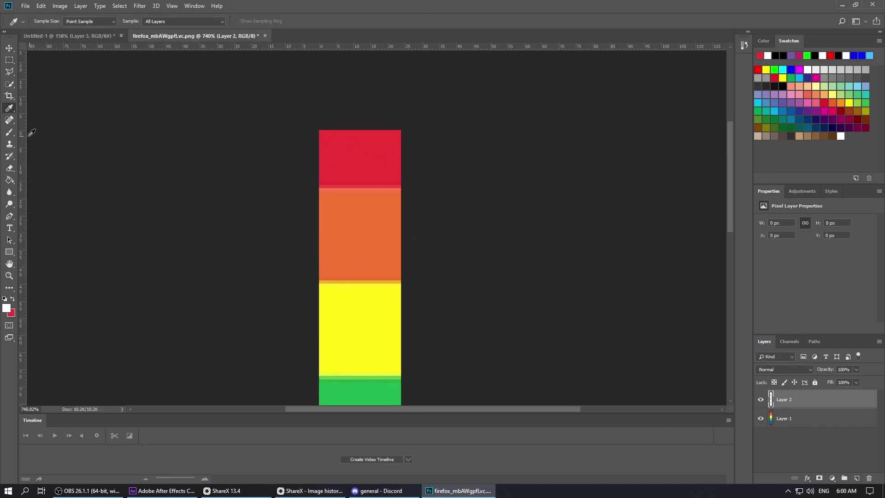
Sample the orange, yellow and green stripes and paint them with the Pencil as single pixels beginning the image's first row
{"action": "right_click", "coordinate": [10, 133]}
{"action": "left_click", "coordinate": [41, 141]}
{"action": "scroll", "coordinate": [337, 139], "scroll_direction": "up", "scroll_amount": 7}
{"action": "left_click", "coordinate": [341, 265], "text": "alt"}
{"action": "left_click", "coordinate": [312, 125]}
{"action": "left_click", "coordinate": [352, 345], "text": "alt"}
{"action": "left_click", "coordinate": [330, 160]}
{"action": "left_click", "coordinate": [361, 382], "text": "alt"}
{"action": "left_click", "coordinate": [339, 187]}
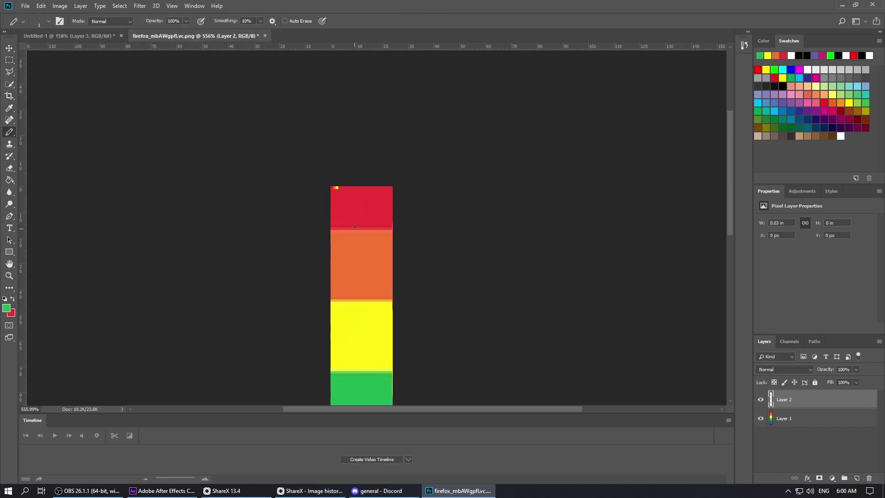
Sample the blue and violet stripes and paint them as the next single pixels in the first row
{"action": "left_click", "coordinate": [359, 354], "text": "alt"}
{"action": "left_click", "coordinate": [336, 89]}
{"action": "scroll", "coordinate": [370, 291], "scroll_direction": "down", "scroll_amount": 3}
{"action": "left_click", "coordinate": [371, 334], "text": "alt"}
{"action": "scroll", "coordinate": [370, 139], "scroll_direction": "up", "scroll_amount": 10}
{"action": "left_click_drag", "start_coordinate": [369, 139], "coordinate": [369, 213]}
{"action": "left_click", "coordinate": [362, 146]}
Hide the original stripes layer and crop the canvas to the 6 × 1 px row of painted pixels
{"action": "left_click", "coordinate": [761, 419]}
{"action": "scroll", "coordinate": [332, 118], "scroll_direction": "up", "scroll_amount": 12}
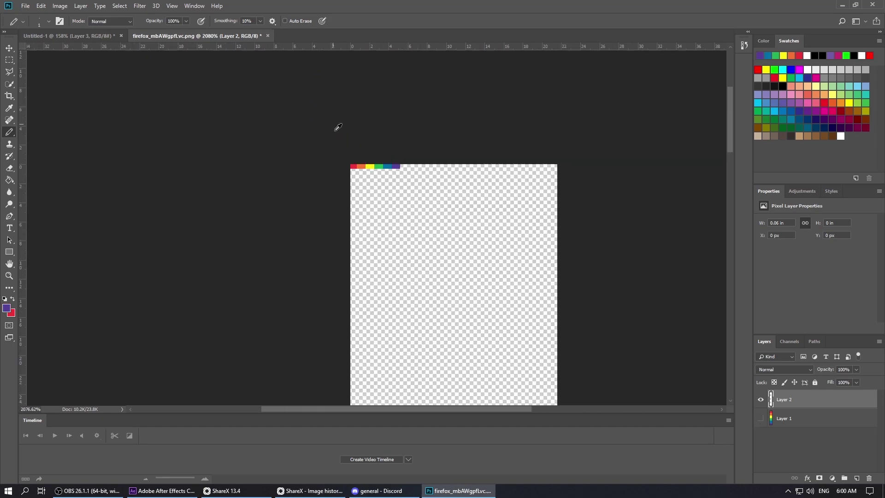
{"action": "key", "text": "c"}
{"action": "left_click_drag", "start_coordinate": [372, 181], "coordinate": [358, 181]}
{"action": "key", "text": "Return"}
{"action": "left_click", "coordinate": [59, 6]}
{"action": "left_click", "coordinate": [74, 75]}
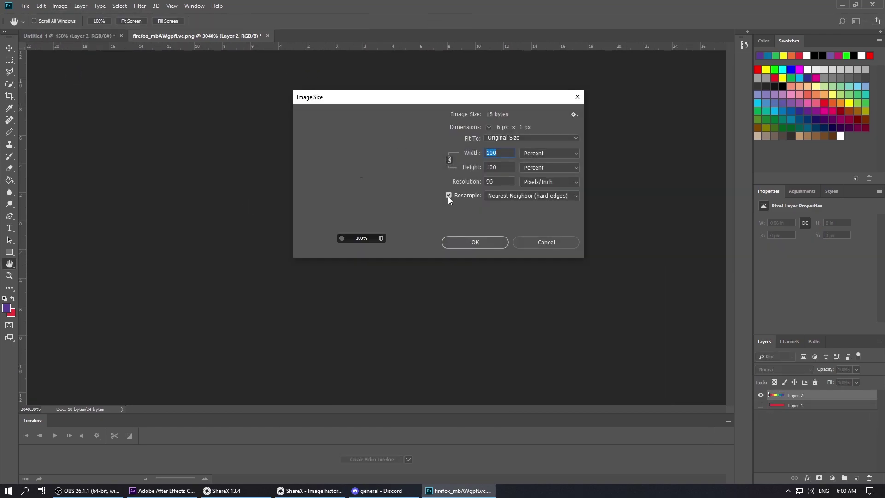
{"action": "left_click", "coordinate": [470, 242]}
{"action": "key", "text": "ctrl+z"}
Resize the six-pixel rainbow image to 600 × 240 px using Nearest Neighbor (hard edges) resampling
{"action": "left_click", "coordinate": [59, 6]}
{"action": "left_click", "coordinate": [73, 75]}
{"action": "type", "text": "6"}
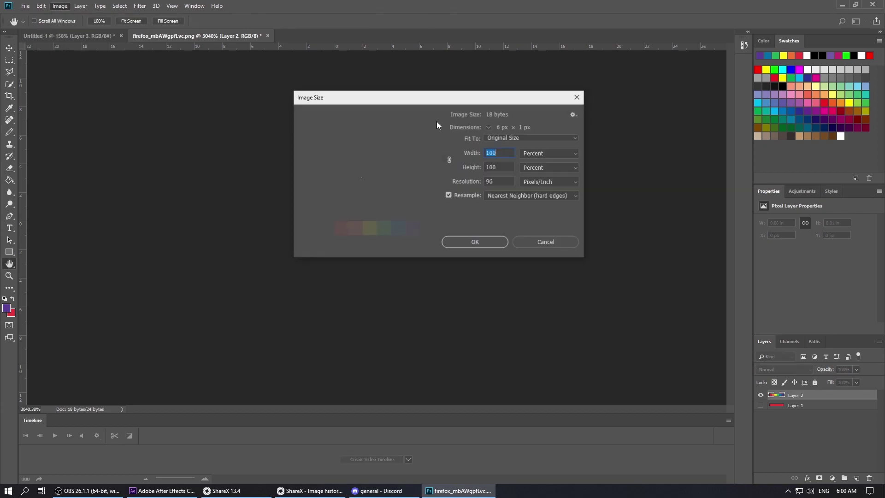
{"action": "left_click", "coordinate": [549, 153]}
{"action": "left_click", "coordinate": [535, 171]}
{"action": "left_click_drag", "start_coordinate": [500, 154], "coordinate": [474, 154]}
{"action": "type", "text": "600"}
{"action": "key", "text": "Return"}
{"action": "key", "text": "ctrl+0"}
Save the rainbow stripe image as ribbon.png in PNG format on the Desktop
{"action": "key", "text": "ctrl+shift+s"}
{"action": "left_click", "coordinate": [38, 64]}
{"action": "left_click", "coordinate": [97, 214]}
{"action": "left_click", "coordinate": [91, 339]}
{"action": "left_click_drag", "start_coordinate": [116, 201], "coordinate": [20, 210]}
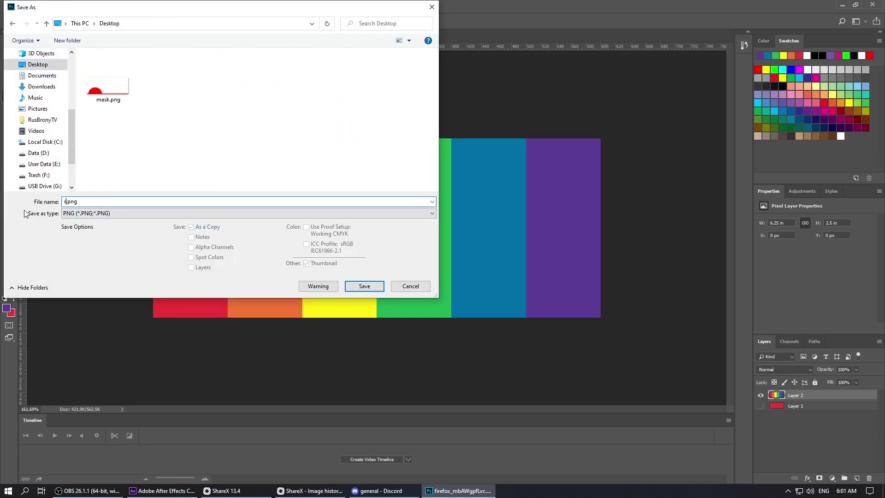
{"action": "type", "text": "rainbow"}
{"action": "key", "text": "Return"}
{"action": "key", "text": "Return"}
Switch to After Effects, import mask.png and ribbon.png from the Desktop and add both to Comp 1 above the video layers
{"action": "left_click", "coordinate": [843, 7]}
{"action": "left_click_drag", "start_coordinate": [454, 6], "coordinate": [706, 26]}
{"action": "left_click_drag", "start_coordinate": [65, 123], "coordinate": [10, 46]}
{"action": "left_click_drag", "start_coordinate": [17, 91], "coordinate": [275, 194]}
{"action": "double_click", "coordinate": [321, 26]}
{"action": "key", "text": "ctrl+slash"}
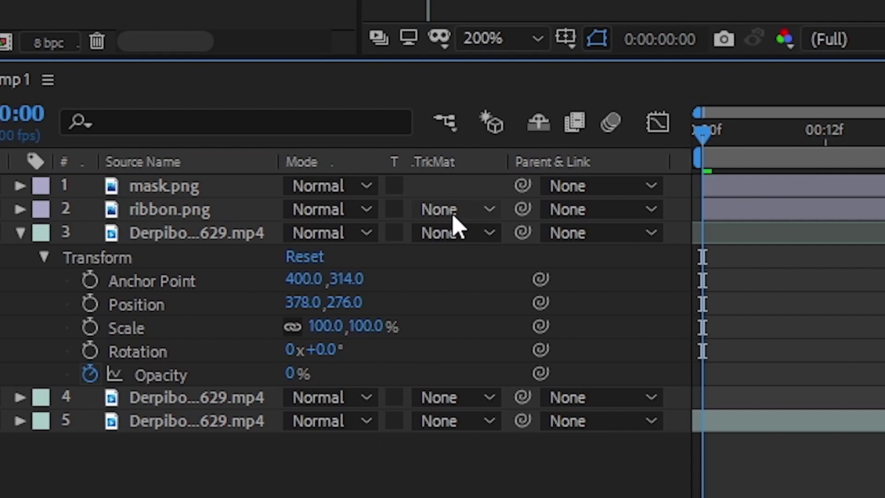
Give ribbon.png the Alpha Matte "mask.png" and apply the Motion Tile effect to it
{"action": "left_click", "coordinate": [454, 229]}
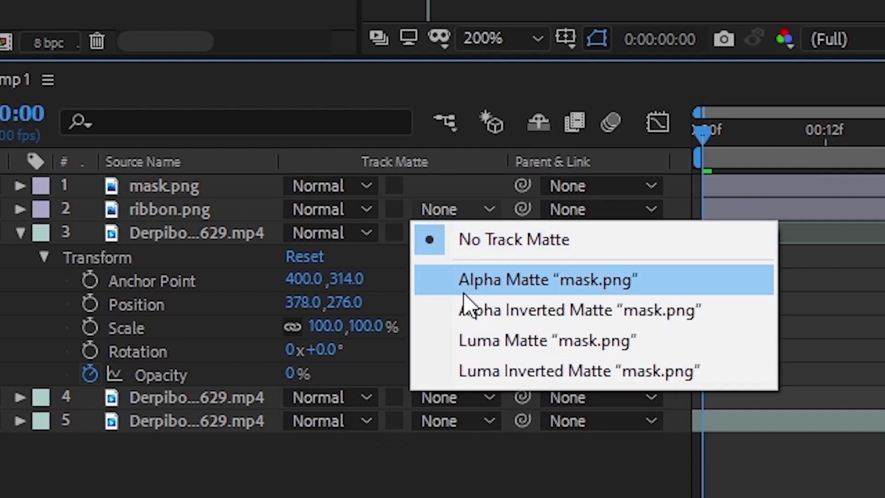
{"action": "left_click", "coordinate": [463, 291]}
{"action": "type", "text": "Motion"}
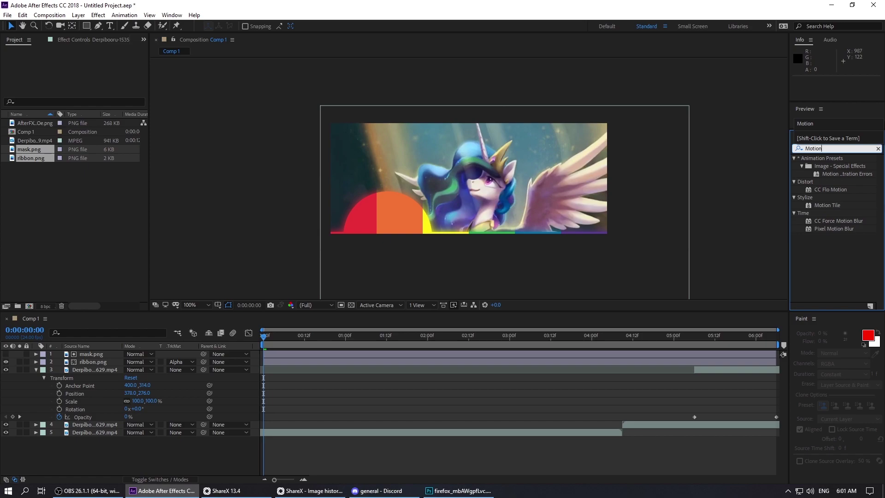
{"action": "left_click_drag", "start_coordinate": [836, 204], "coordinate": [100, 367]}
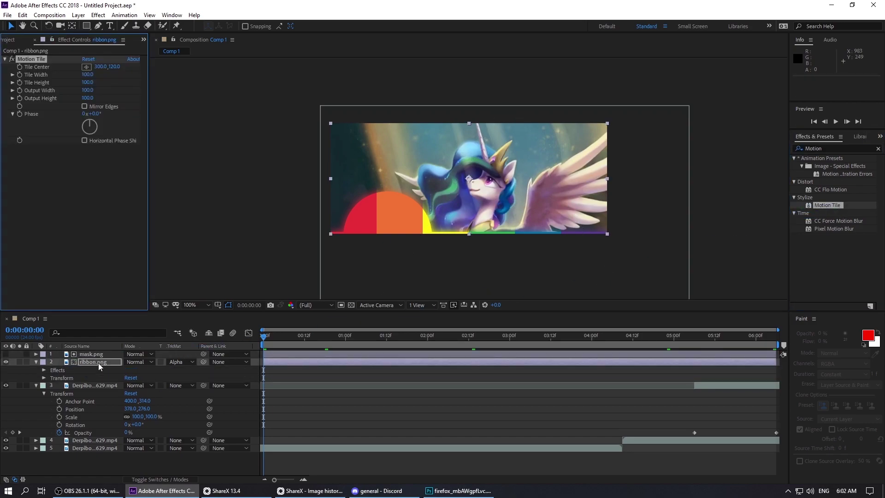
Keyframe ribbon.png's Motion Tile center from 300.0, 120.0 at 0:00:00:00 to 1500.0, 120.0 at 0:00:06:05
{"action": "left_click", "coordinate": [44, 370]}
{"action": "left_click", "coordinate": [51, 378]}
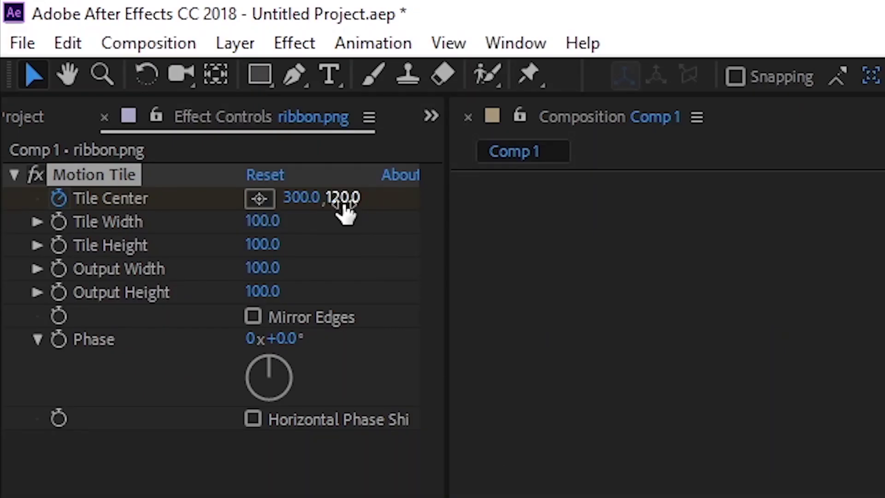
{"action": "left_click", "coordinate": [317, 198]}
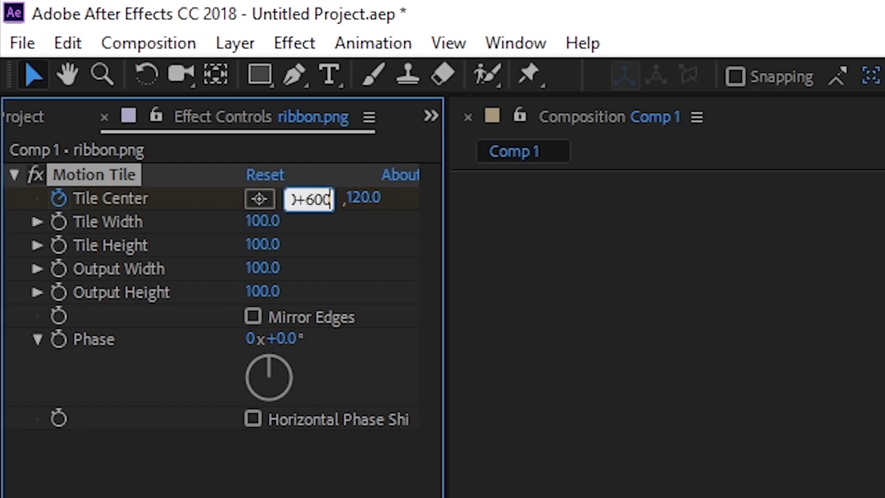
{"action": "key", "text": "Return"}
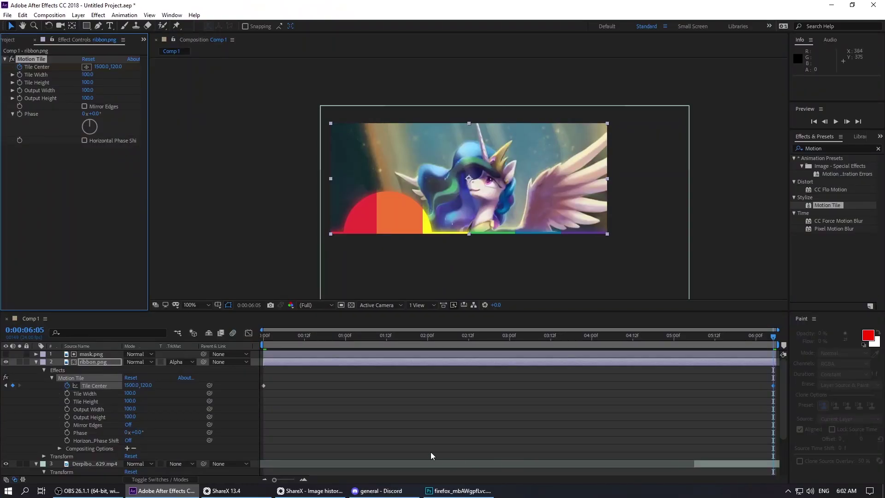
Move the ending Tile Center keyframe one frame later to 0:00:06:06 and preview the animation
{"action": "left_click", "coordinate": [276, 480]}
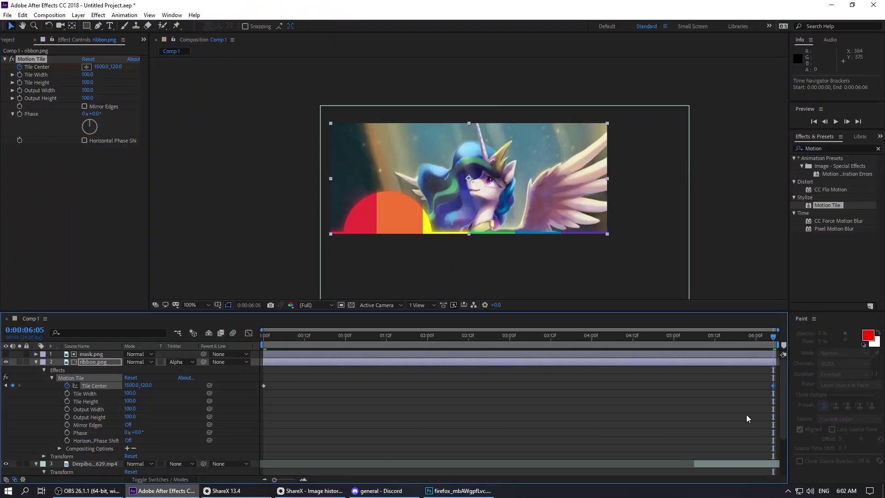
{"action": "left_click_drag", "start_coordinate": [275, 480], "coordinate": [303, 480]}
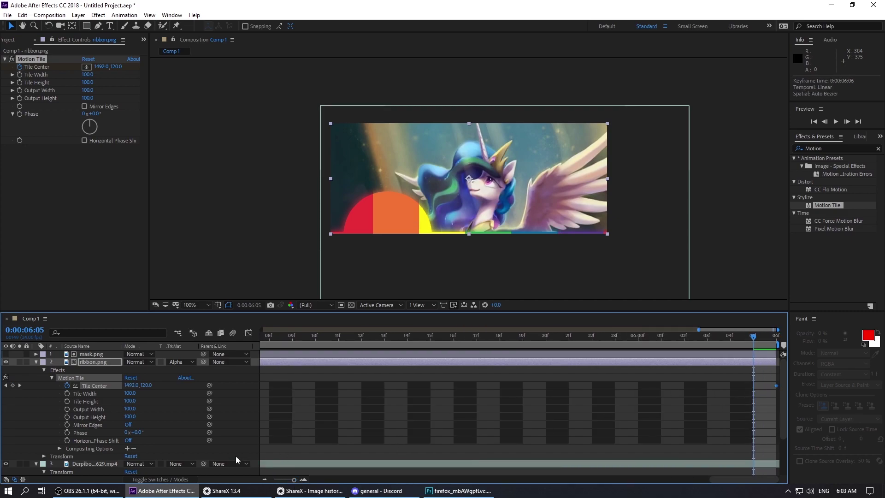
{"action": "left_click_drag", "start_coordinate": [289, 482], "coordinate": [274, 482]}
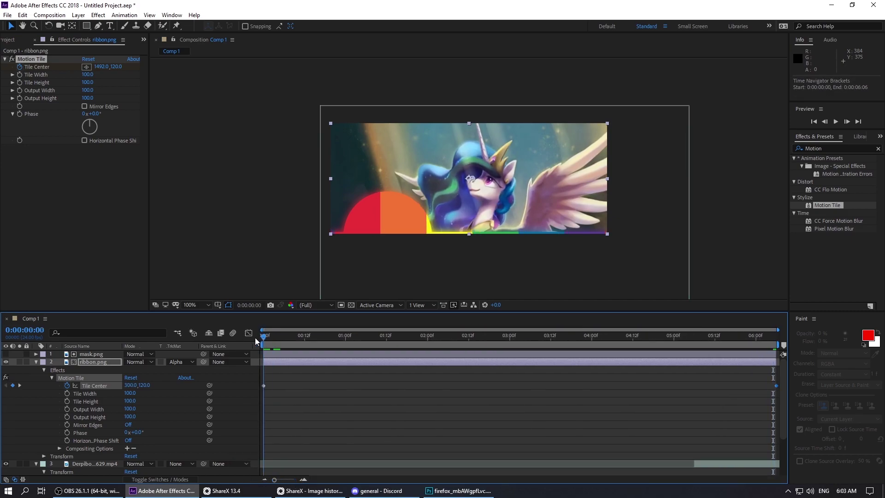
{"action": "left_click", "coordinate": [836, 121]}
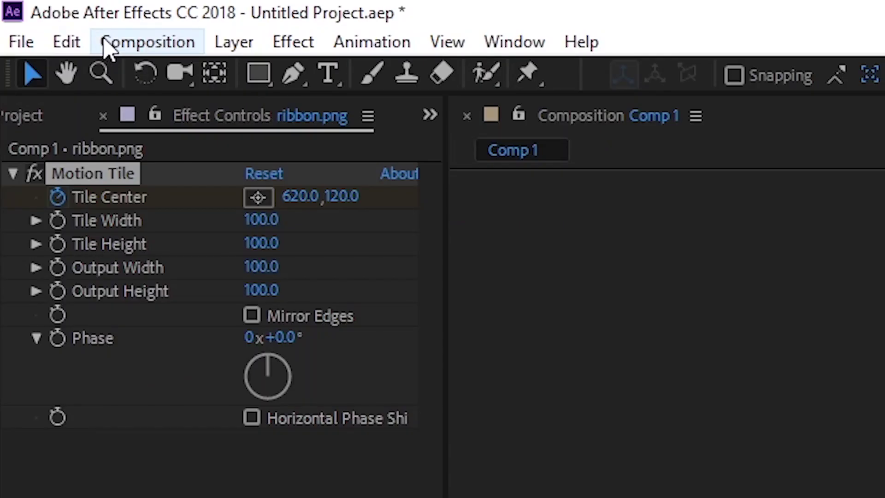
Queue Comp 1 in Adobe Media Encoder and set its H.264 bitrate encoding to CBR
{"action": "left_click", "coordinate": [107, 46]}
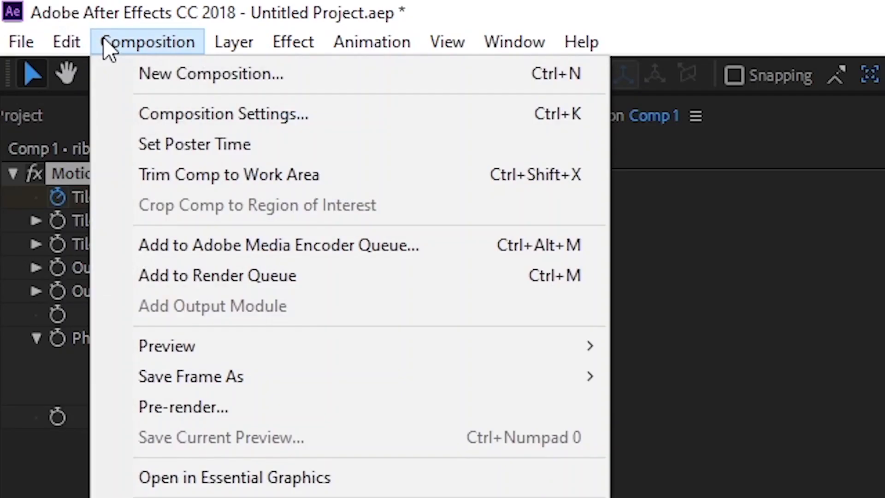
{"action": "left_click", "coordinate": [312, 255]}
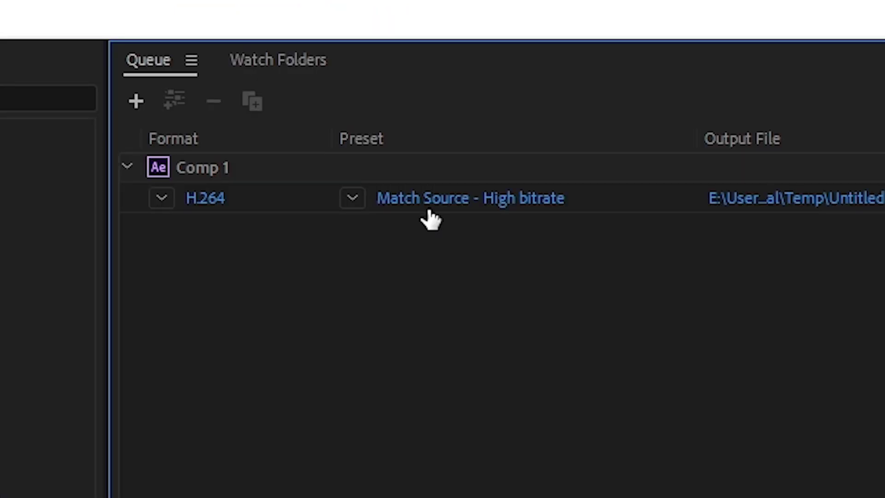
{"action": "left_click", "coordinate": [429, 204]}
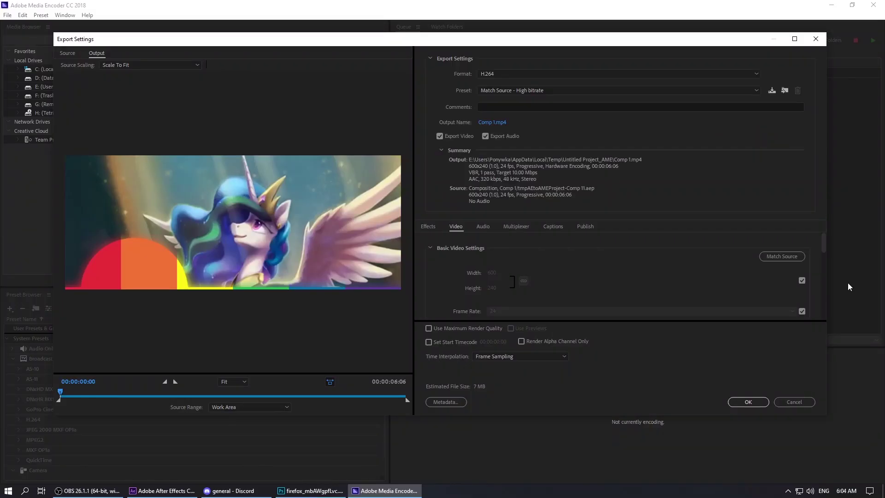
{"action": "scroll", "coordinate": [512, 277], "scroll_direction": "down", "scroll_amount": 8}
{"action": "left_click", "coordinate": [512, 258]}
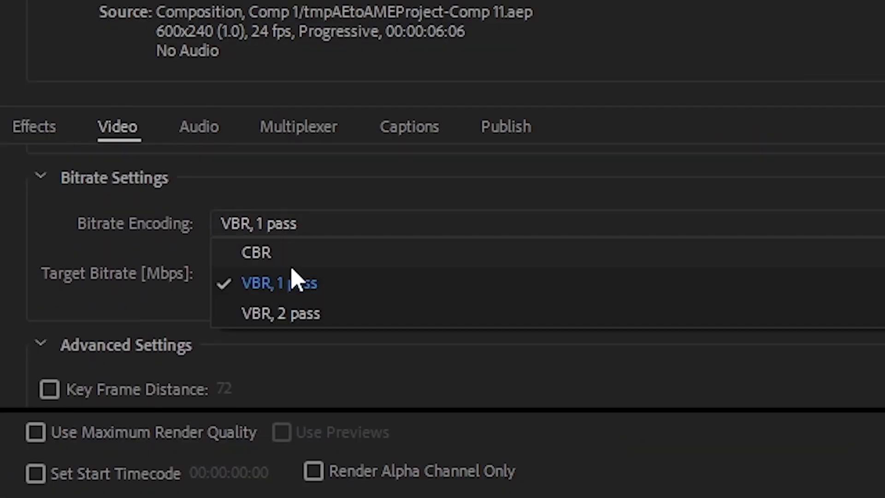
{"action": "left_click", "coordinate": [290, 258]}
{"action": "left_click", "coordinate": [748, 399]}
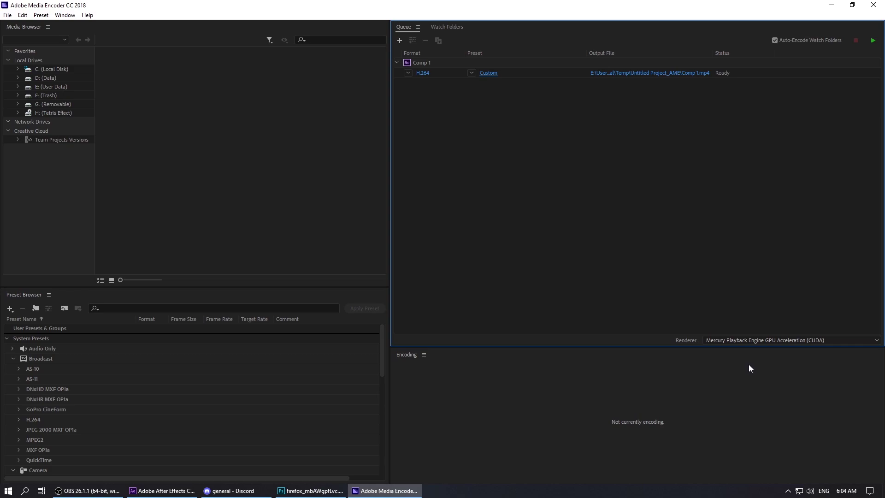
Set the output file to Comp 1.mp4 on the Desktop and start encoding the queue
{"action": "left_click", "coordinate": [635, 75]}
{"action": "left_click", "coordinate": [34, 90]}
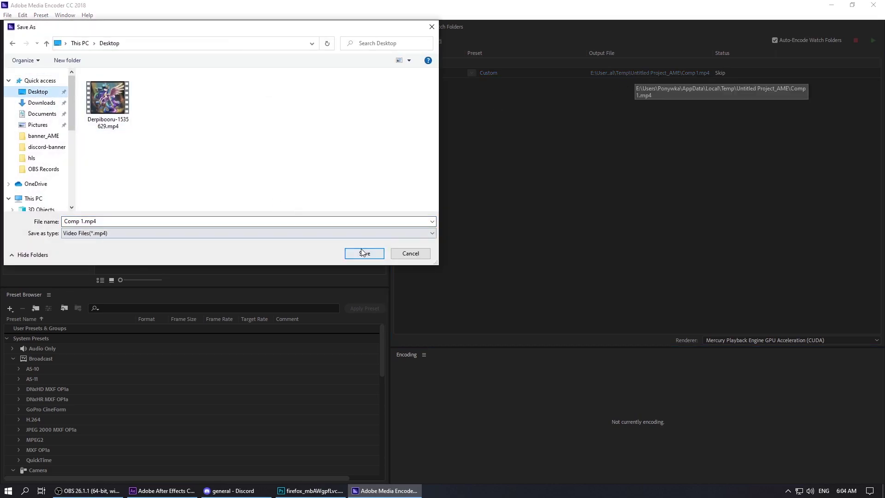
{"action": "left_click", "coordinate": [417, 253]}
{"action": "left_click", "coordinate": [873, 42]}
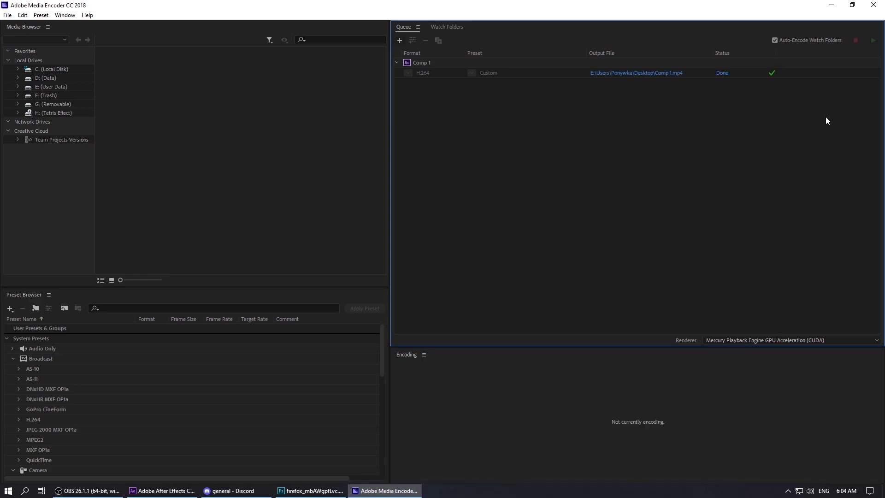
Switch to Photoshop and open the rendered Comp 1.mp4 from the Desktop as a new document
{"action": "left_click", "coordinate": [832, 5]}
{"action": "left_click", "coordinate": [310, 490]}
{"action": "left_click_drag", "start_coordinate": [461, 5], "coordinate": [618, 211]}
{"action": "left_click_drag", "start_coordinate": [29, 140], "coordinate": [279, 189]}
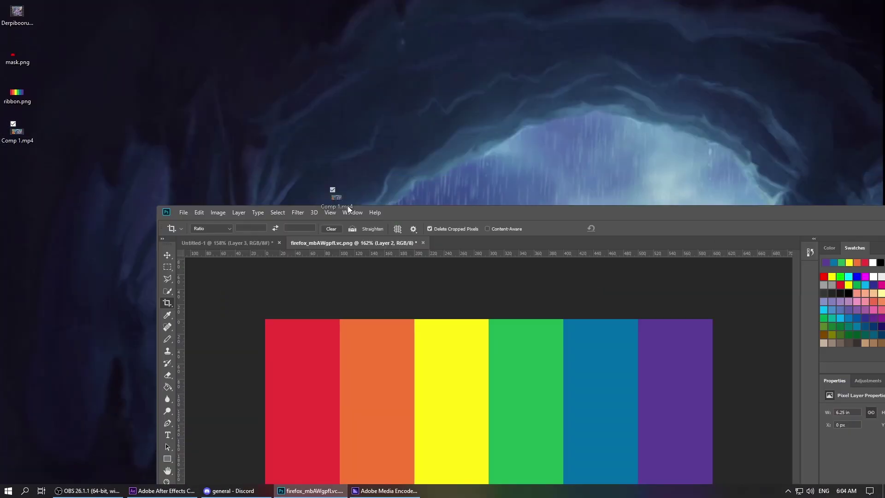
{"action": "left_click_drag", "start_coordinate": [450, 241], "coordinate": [450, 241]}
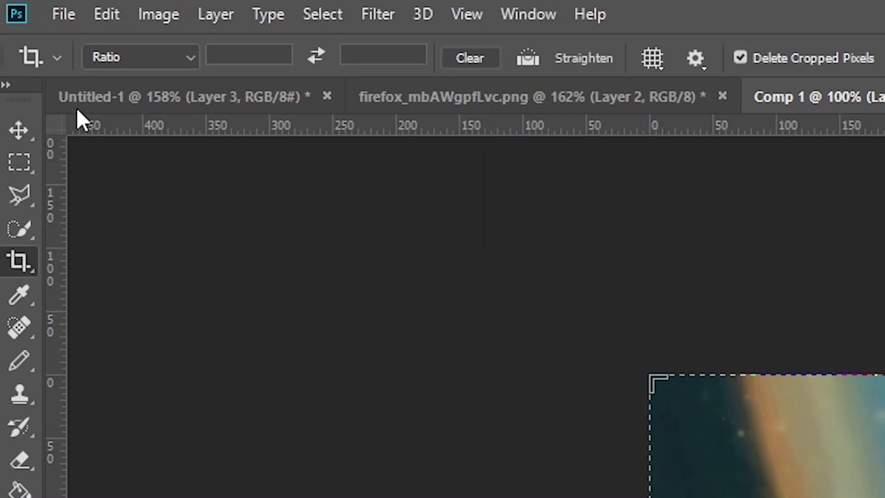
Open the Save for Web (Legacy) export for the Comp 1 video
{"action": "left_click", "coordinate": [72, 18]}
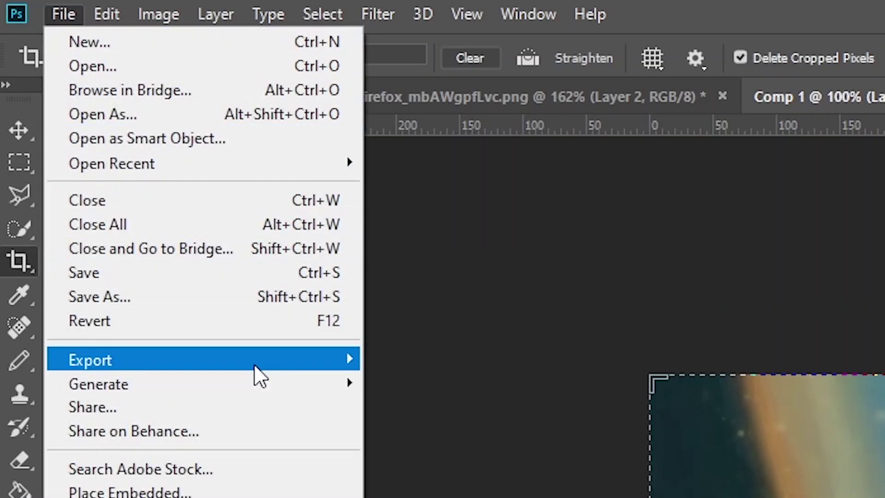
{"action": "mouse_move", "coordinate": [256, 368]}
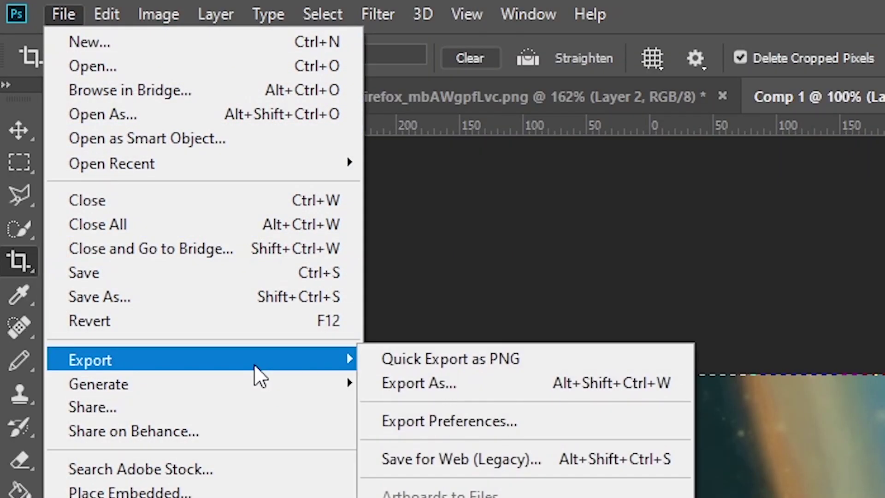
{"action": "left_click", "coordinate": [485, 459]}
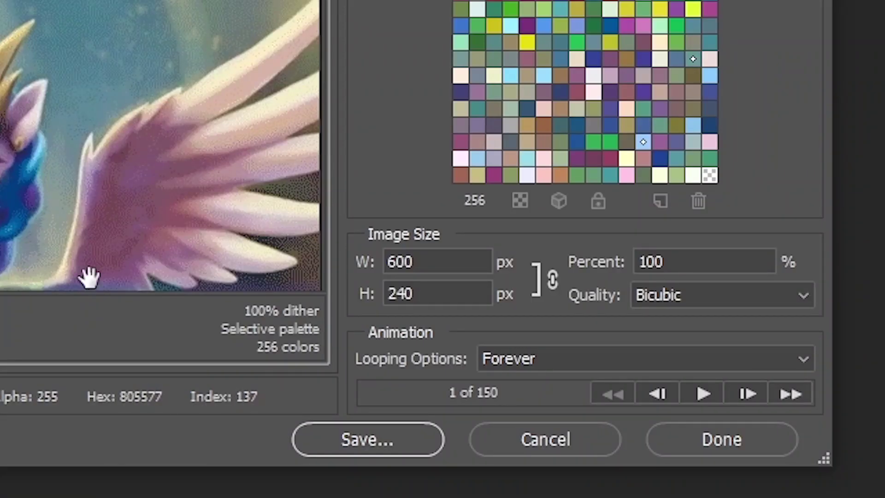
Try reducing the GIF's file size with a 512 × 205 px image size and 128 colors
{"action": "left_click_drag", "start_coordinate": [549, 325], "coordinate": [485, 326]}
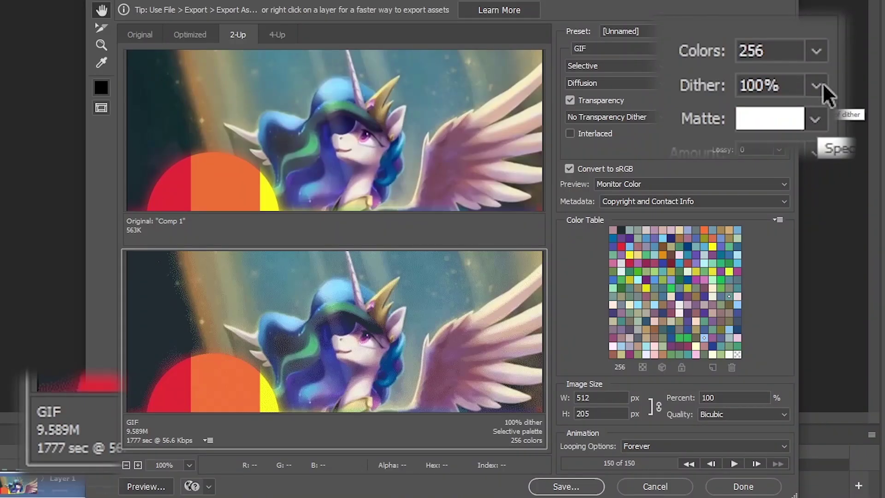
{"action": "left_click", "coordinate": [821, 85]}
{"action": "left_click_drag", "start_coordinate": [820, 122], "coordinate": [843, 119]}
{"action": "left_click", "coordinate": [803, 40]}
{"action": "left_click", "coordinate": [817, 50]}
{"action": "left_click", "coordinate": [754, 175]}
{"action": "left_click", "coordinate": [779, 66]}
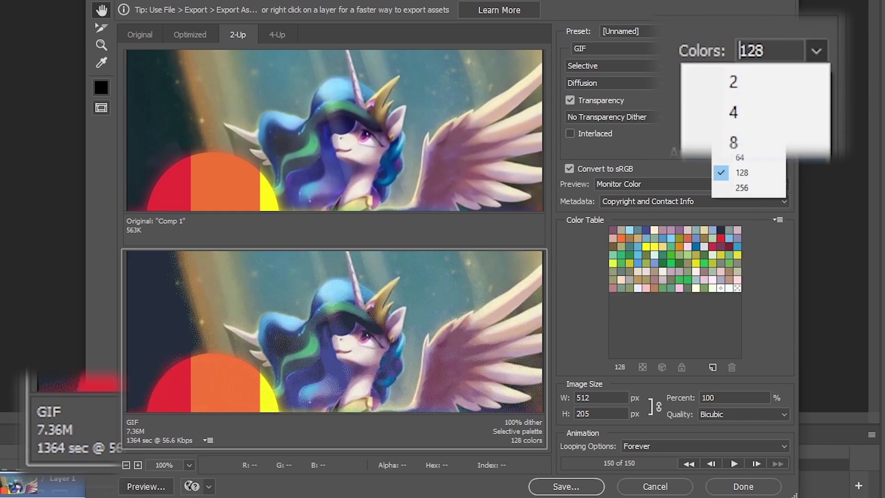
{"action": "left_click", "coordinate": [642, 185]}
Save the optimized animation as Comp-1.gif on the Desktop
{"action": "left_click", "coordinate": [524, 383]}
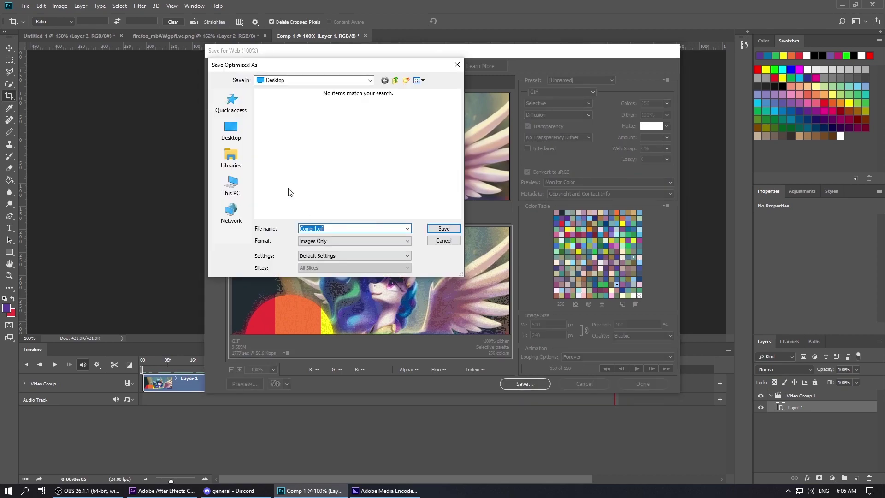
{"action": "left_click", "coordinate": [442, 230]}
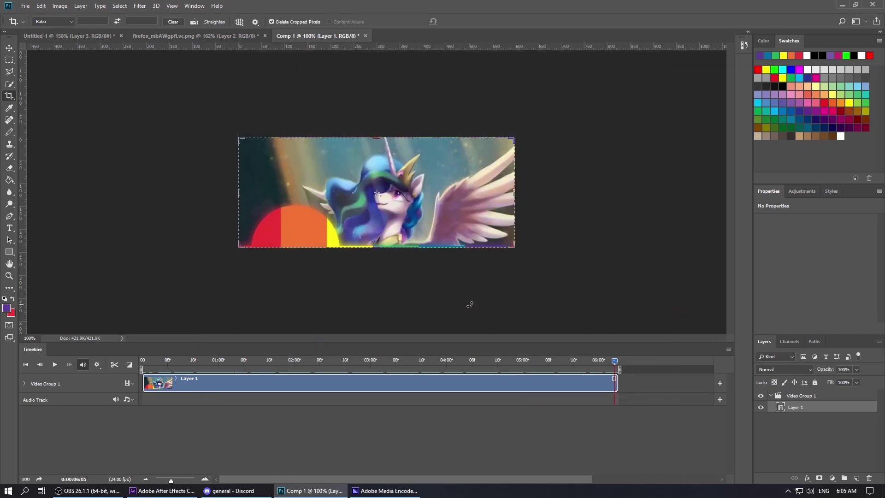
Switch to Discord, replace the profile banner with the exported GIF and view the result on the account's own profile card
{"action": "key", "text": "alt+Tab"}
{"action": "left_click", "coordinate": [800, 107]}
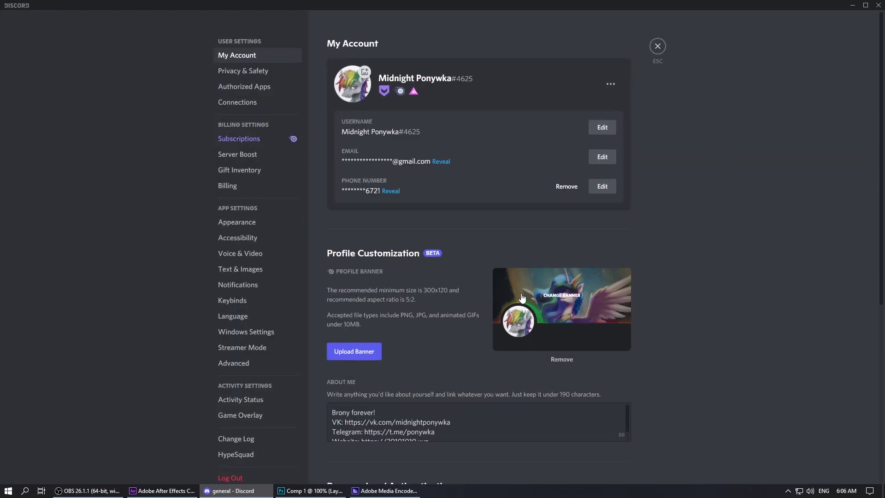
{"action": "left_click", "coordinate": [523, 299]}
{"action": "double_click", "coordinate": [107, 79]}
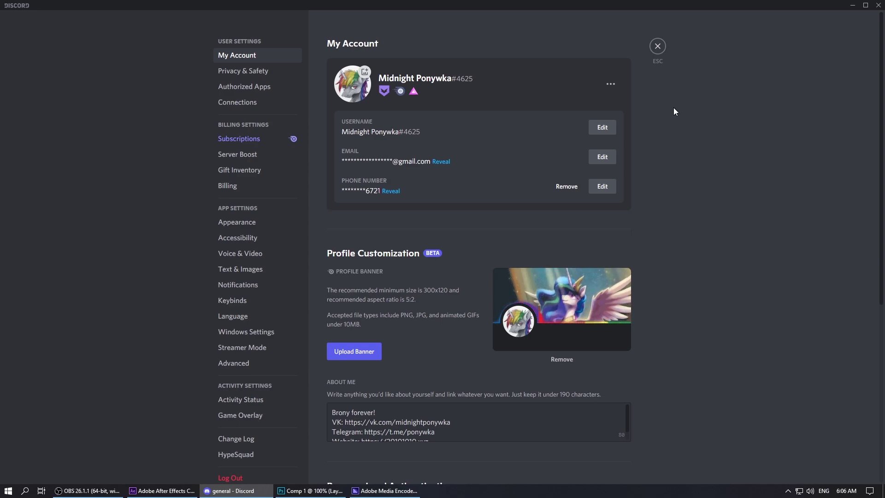
{"action": "left_click", "coordinate": [658, 50]}
{"action": "left_click", "coordinate": [826, 100]}
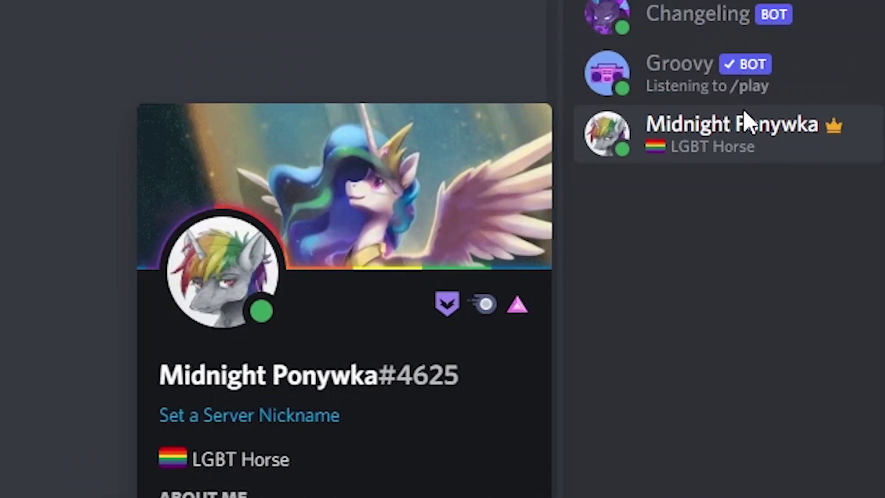